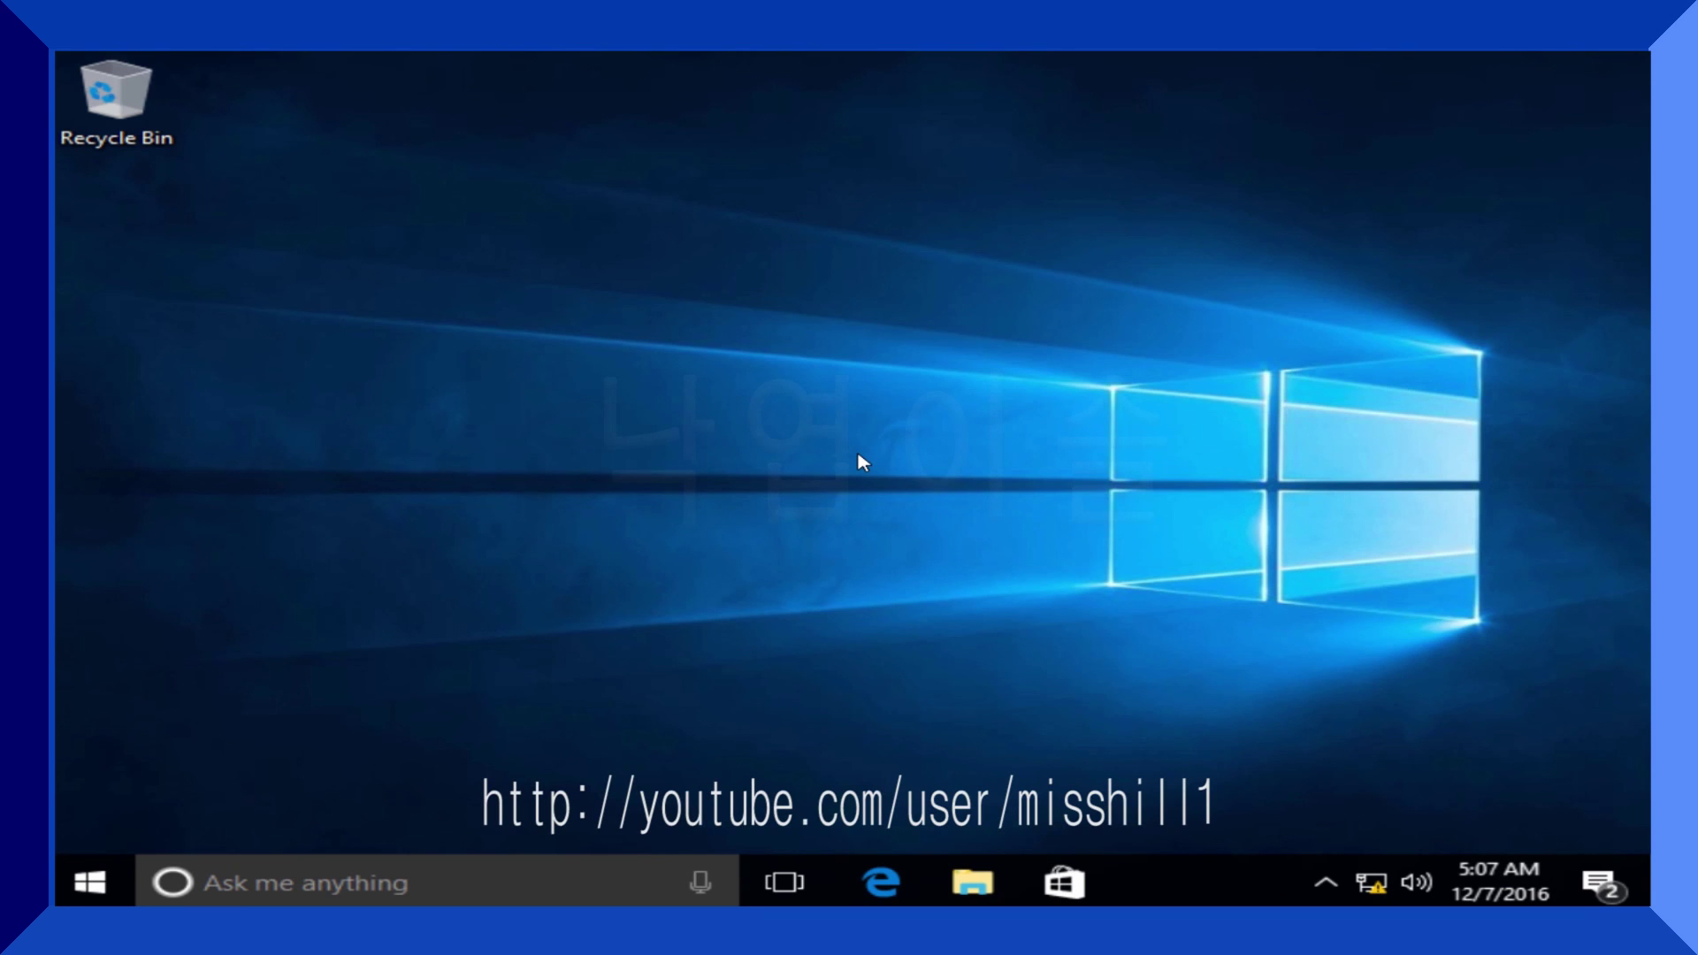
Open File Explorer, check This PC's system properties, then close the System page.
left_click(973, 882)
right_click(255, 498)
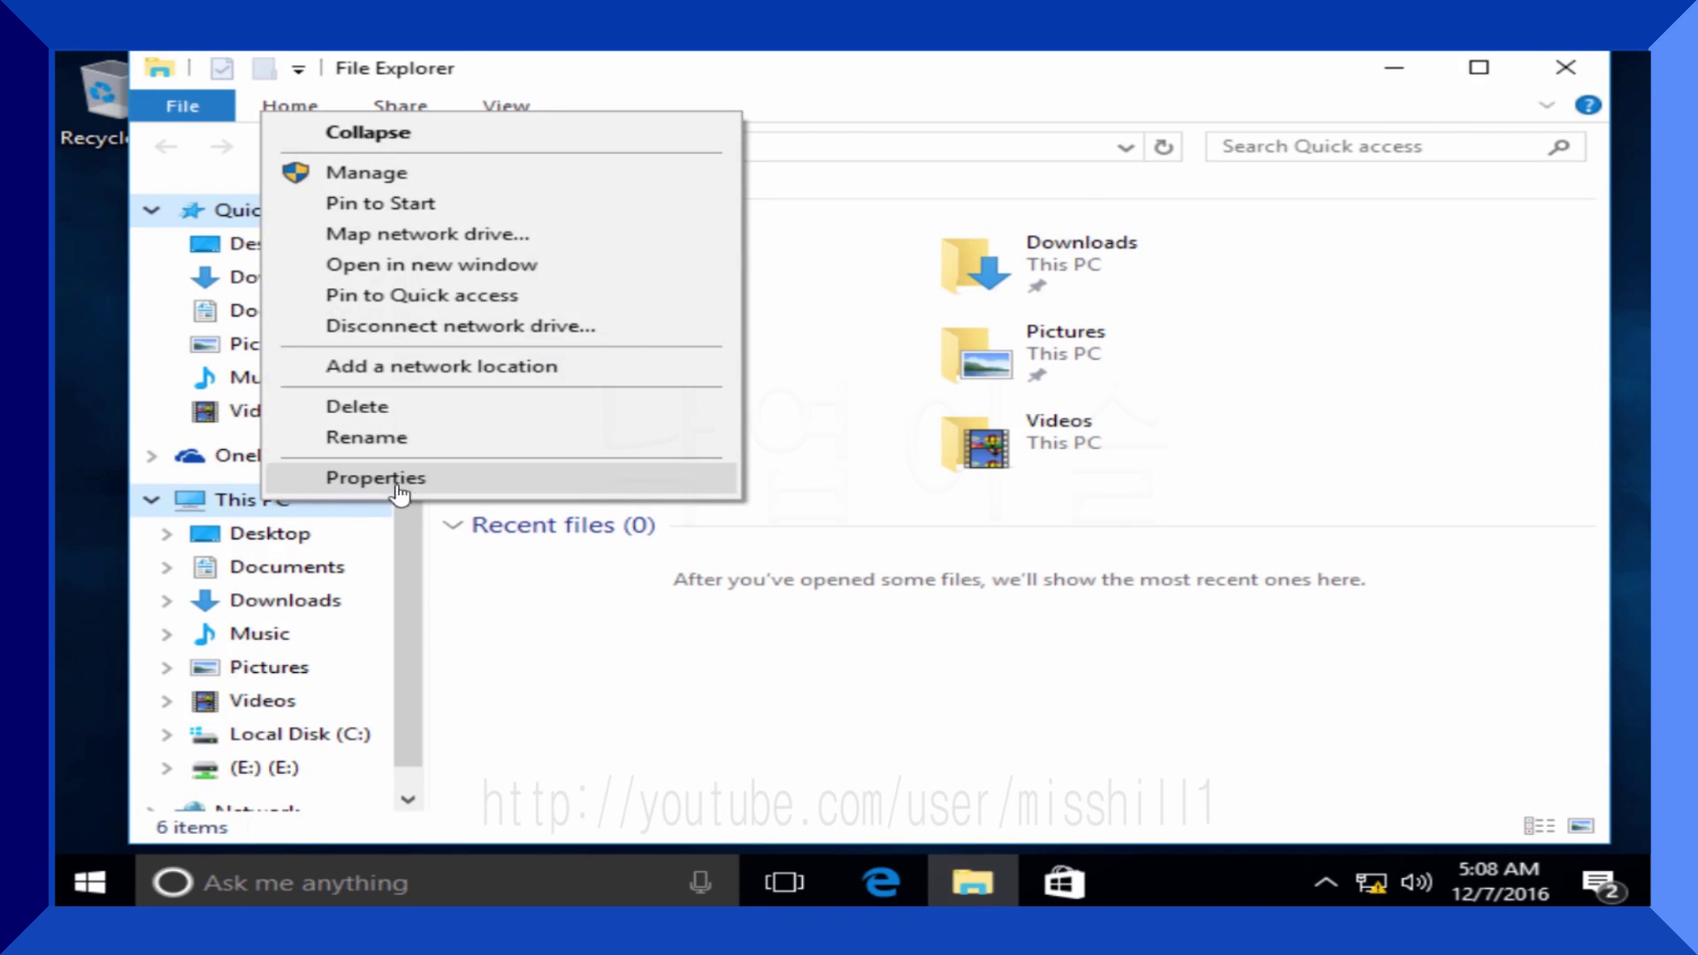
left_click(406, 482)
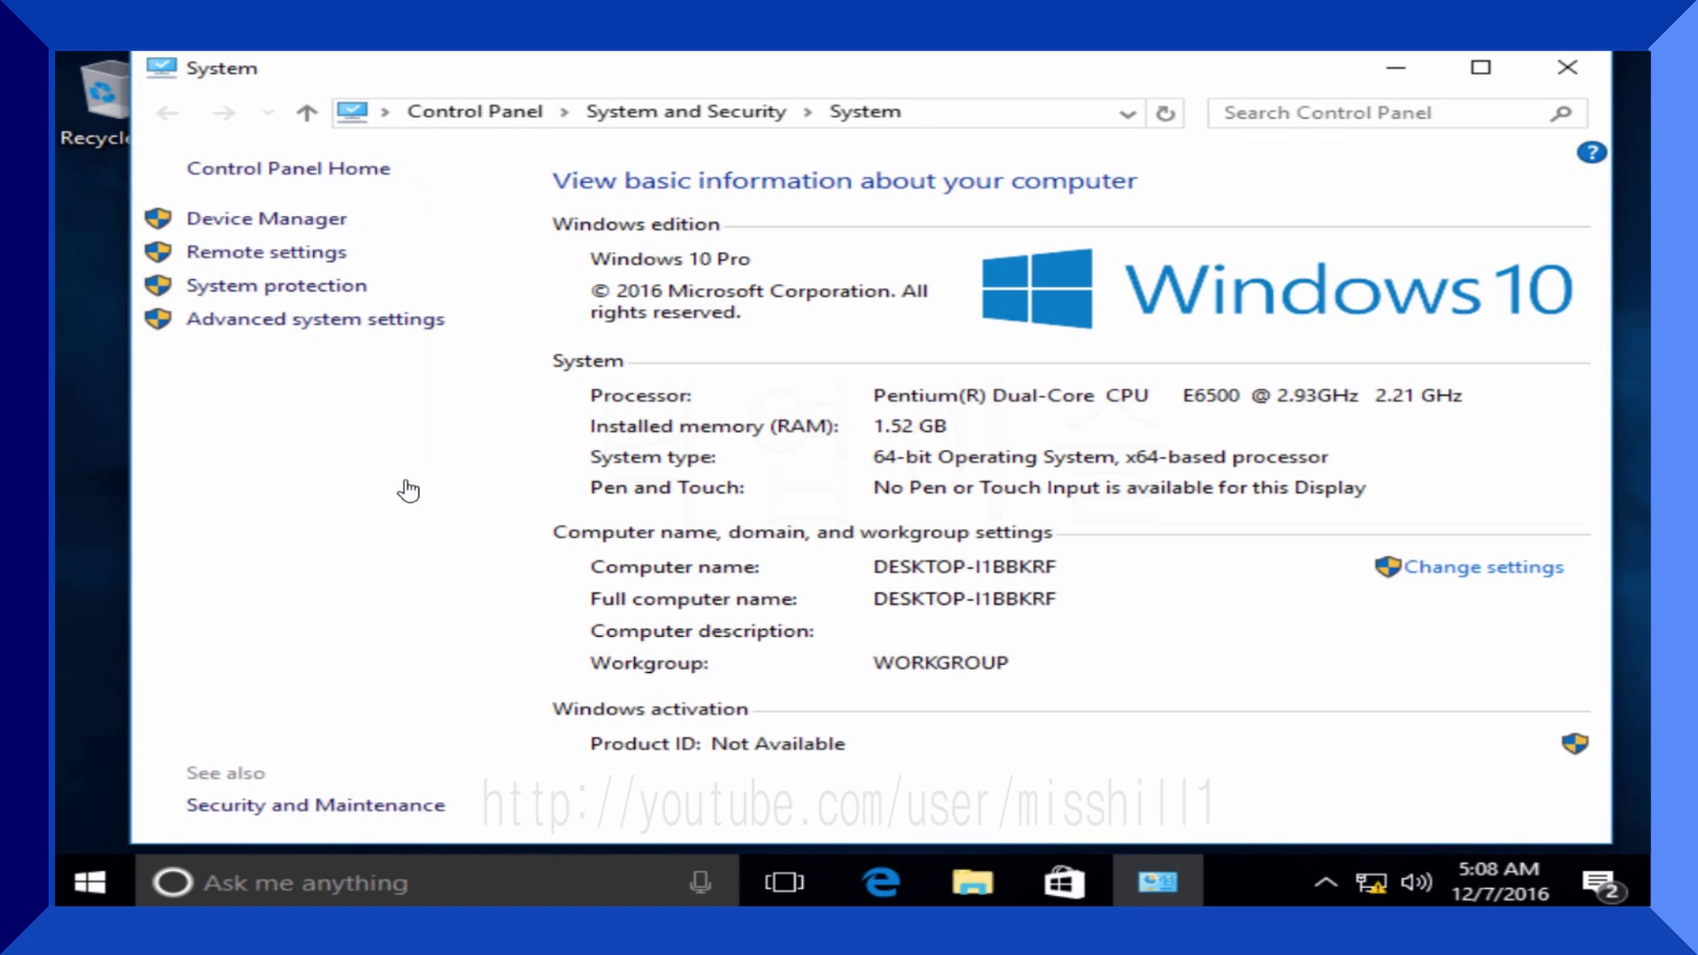
left_click(1567, 67)
Launch AAct from C:\AAct v1.9 Portable as administrator, approving the permission prompt.
left_click(257, 734)
double_click(633, 232)
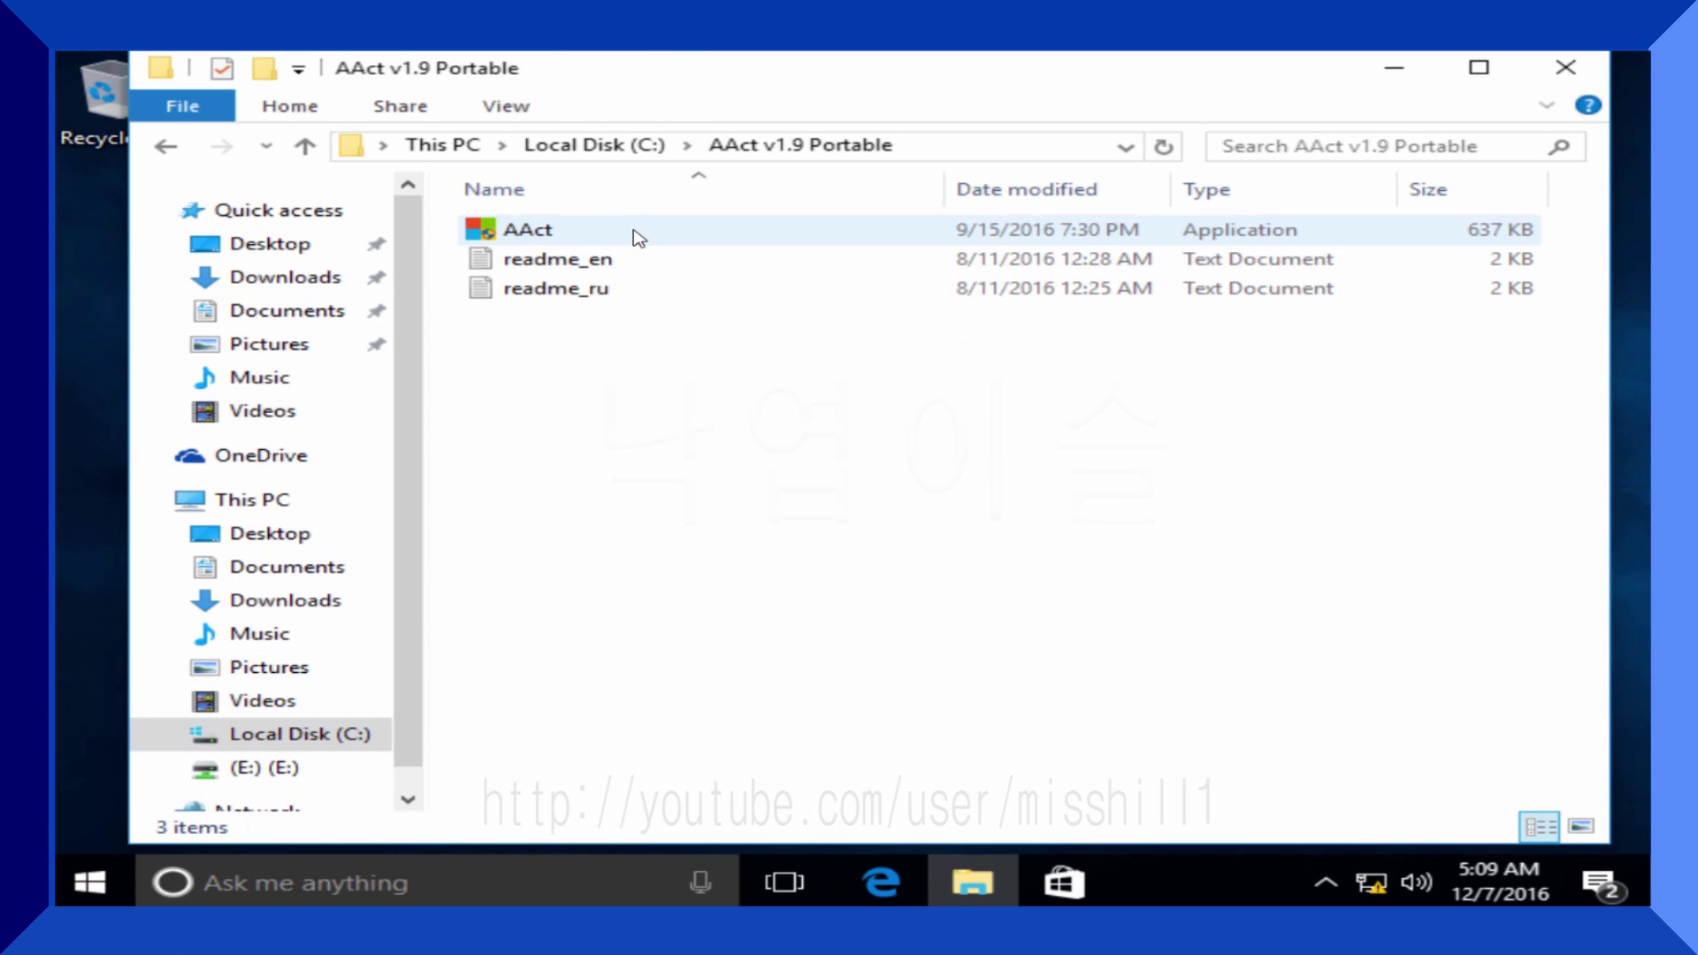
right_click(564, 240)
left_click(772, 283)
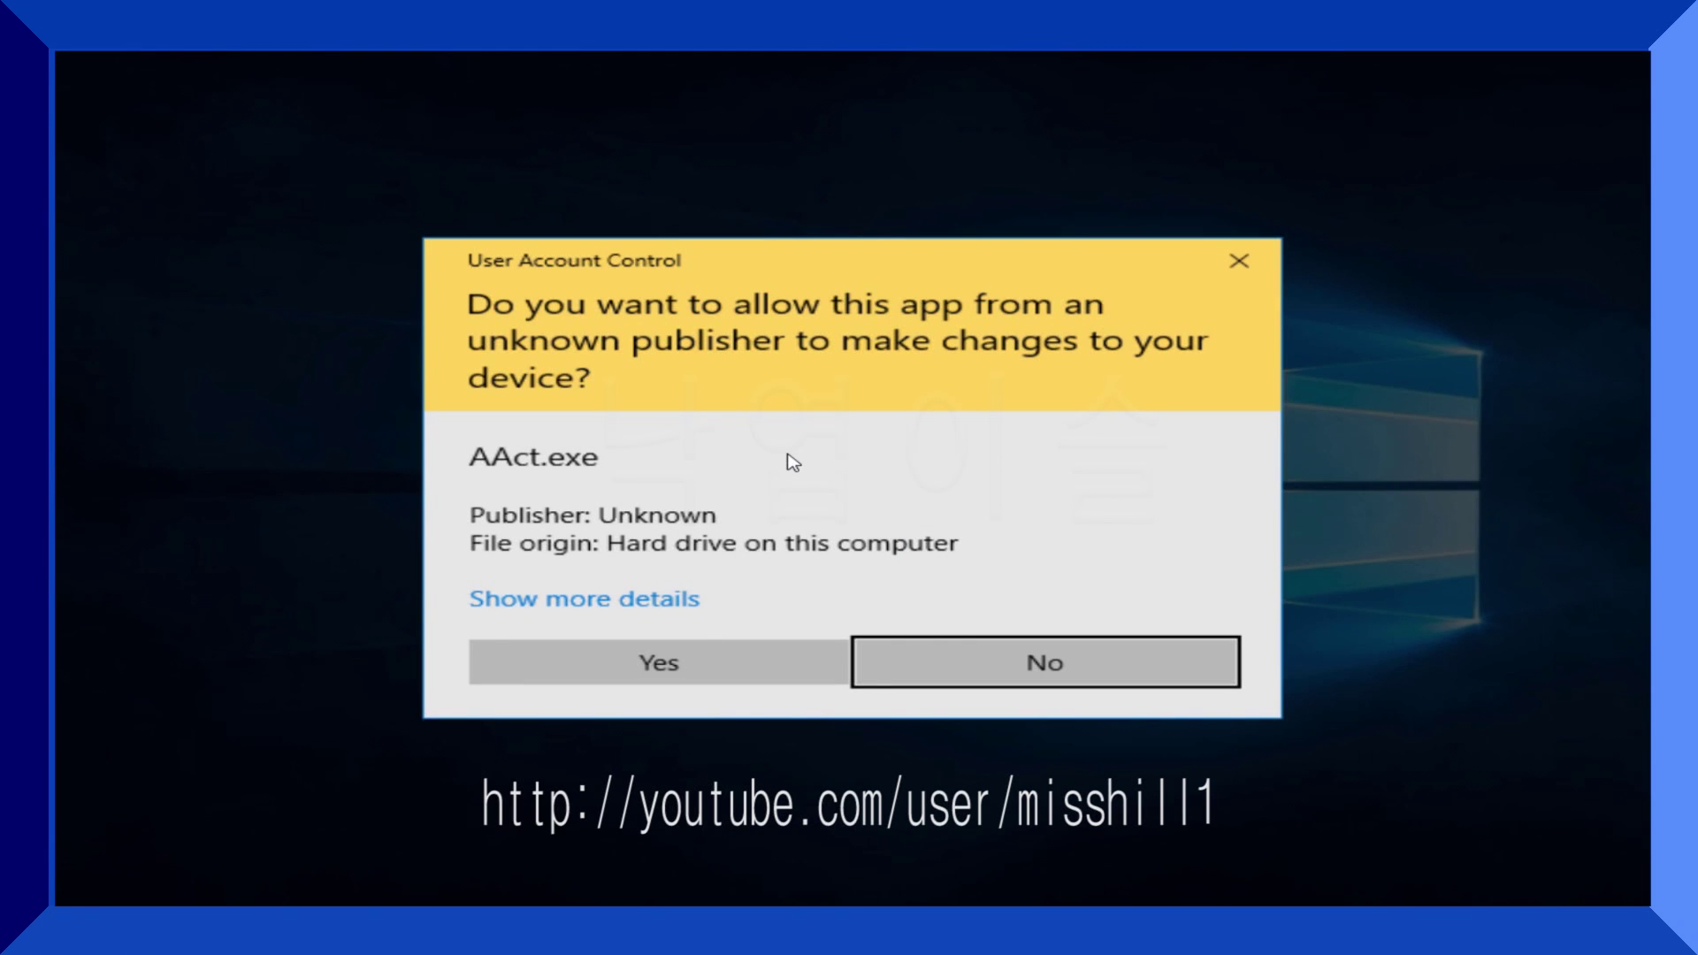
left_click(702, 663)
Install the Windows Professional GVLK key from AAct's settings and start Windows activation.
left_click(863, 712)
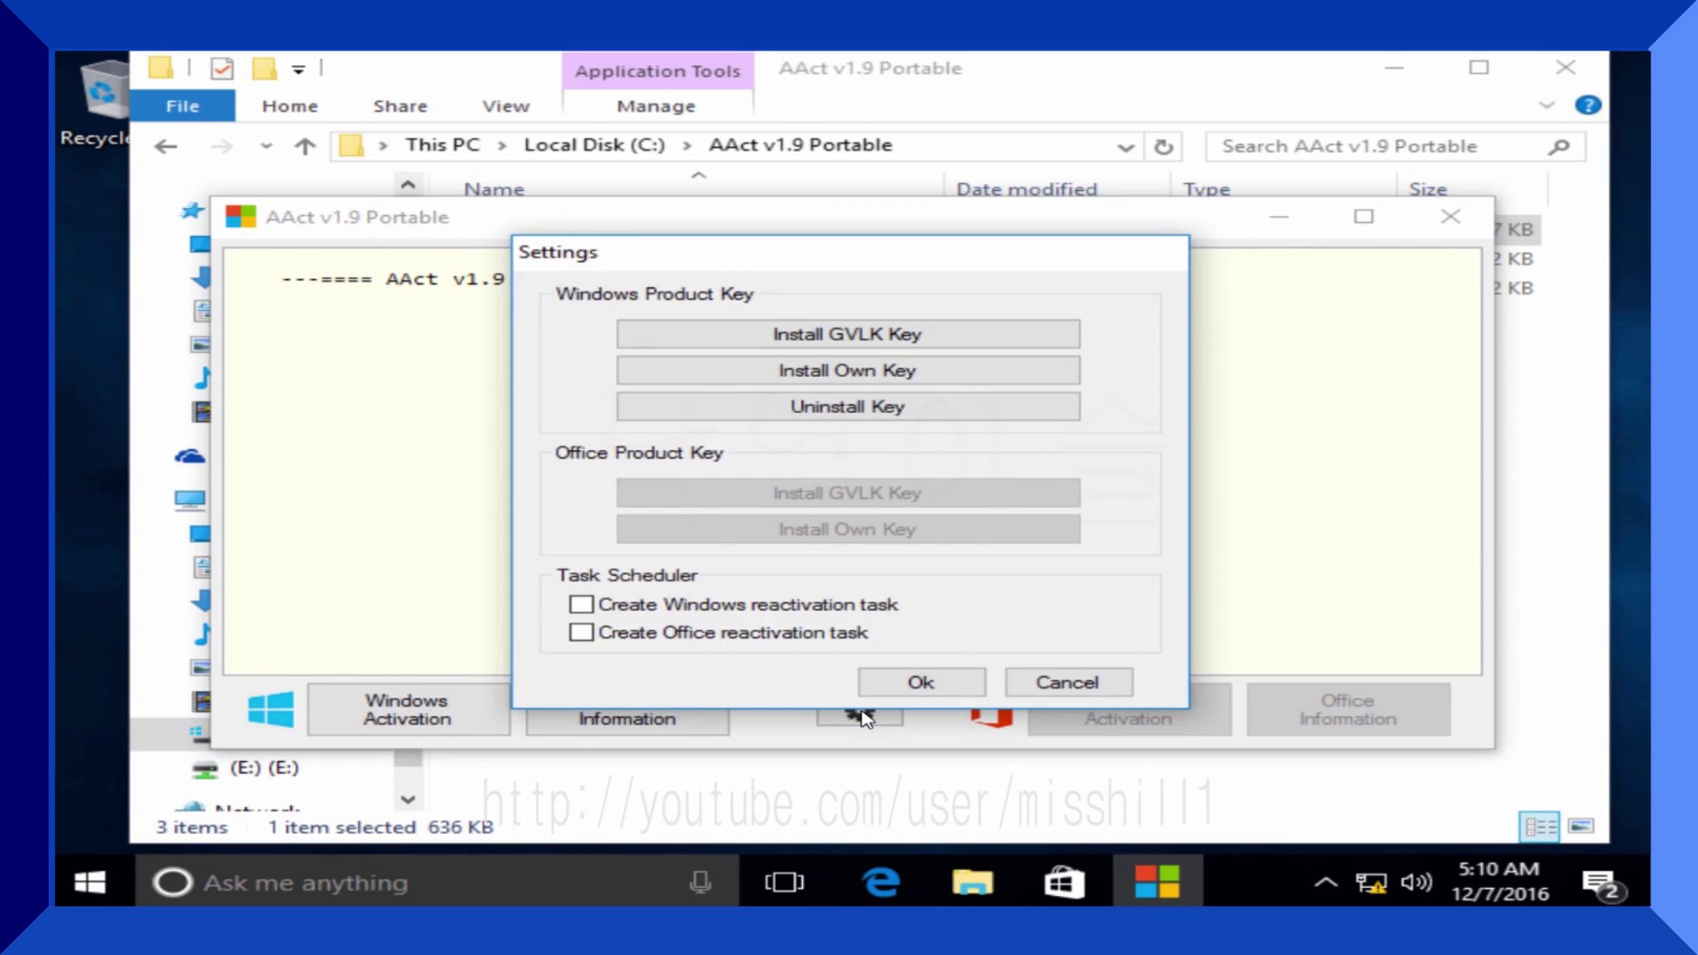
left_click(877, 336)
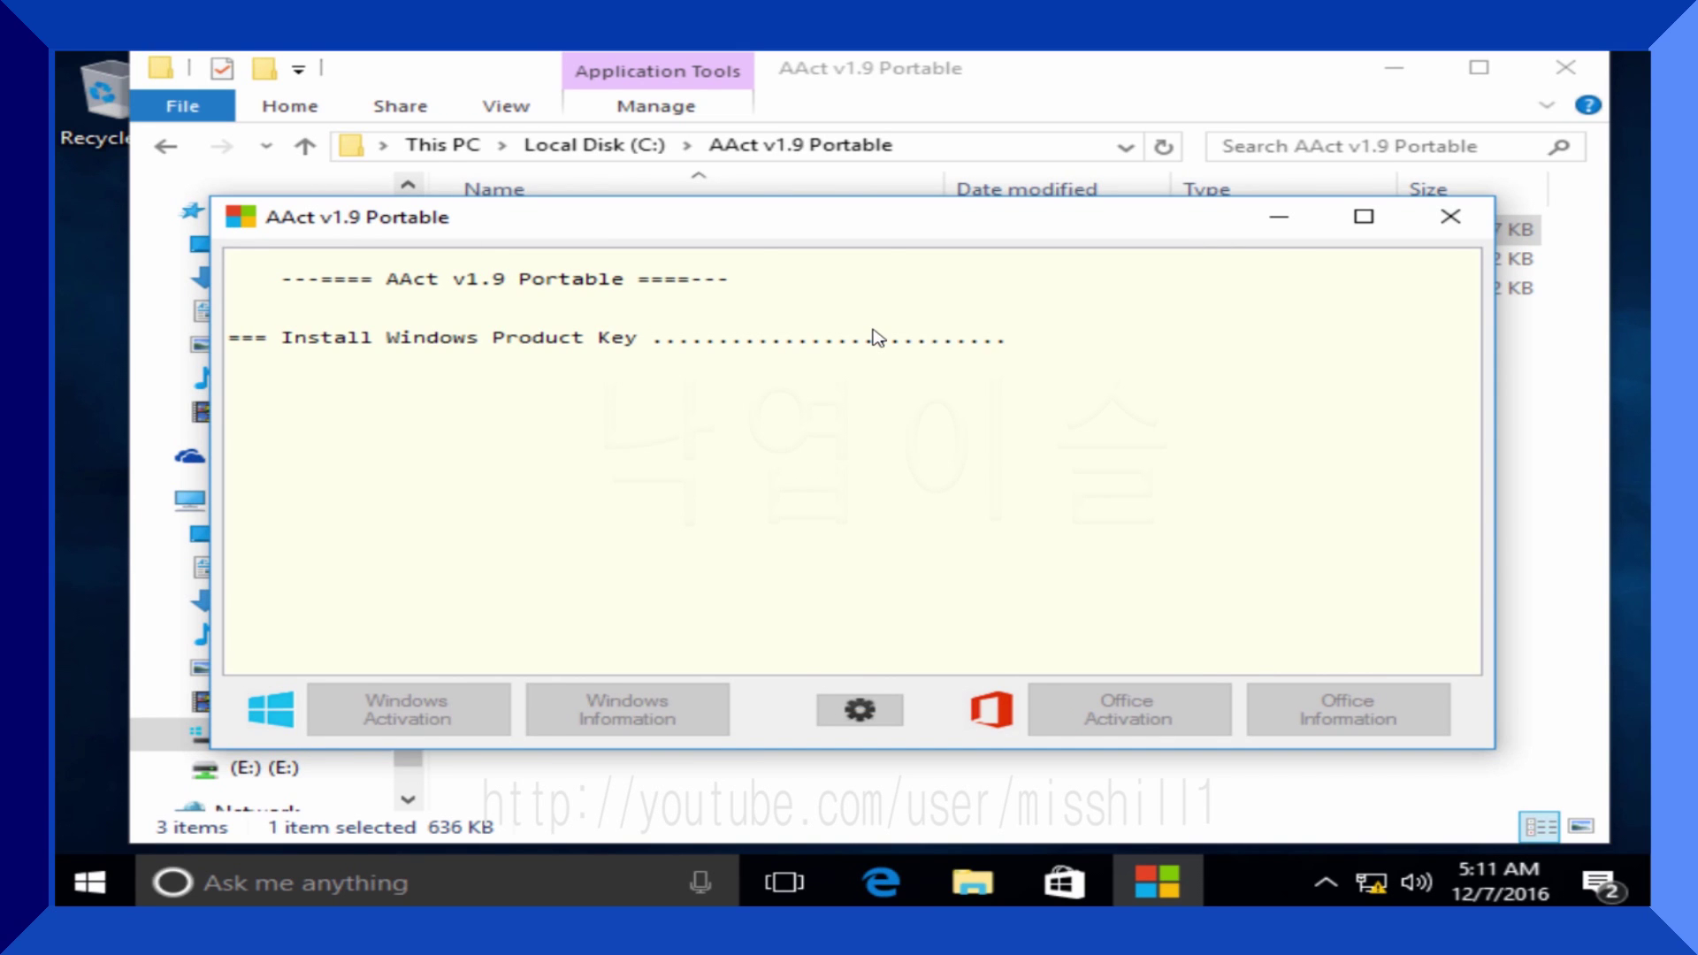
left_click(908, 403)
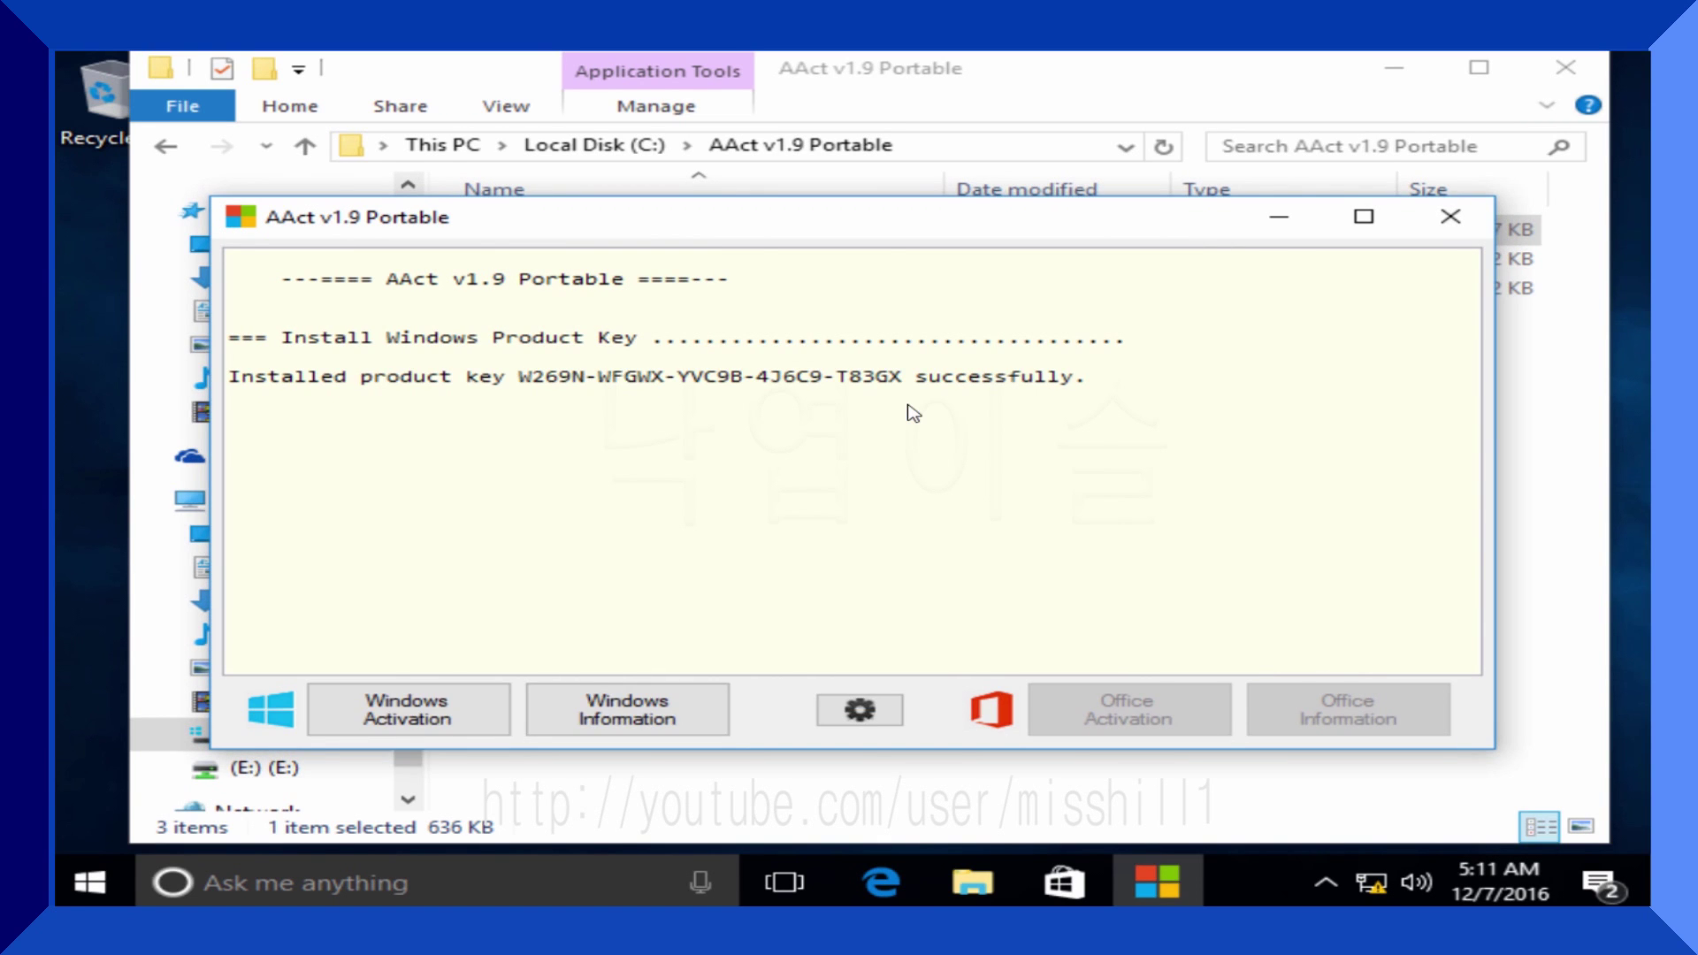
left_click(382, 723)
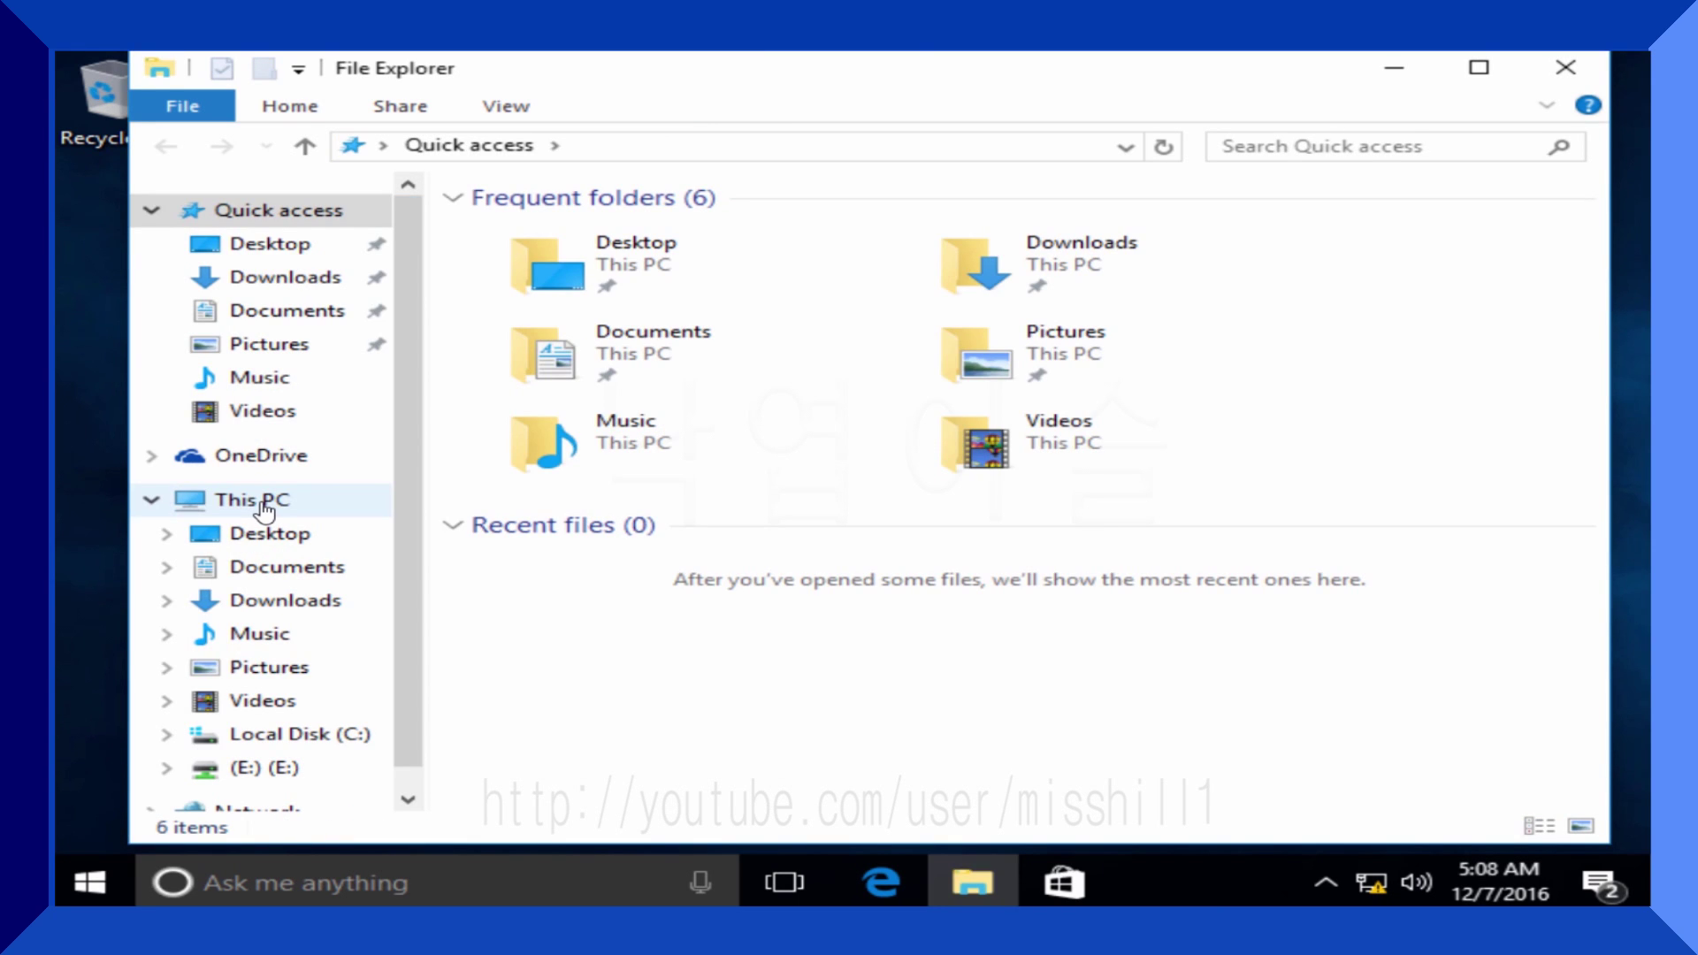
Open This PC's Properties to view the System page showing Windows 10 Pro's activation status.
right_click(264, 506)
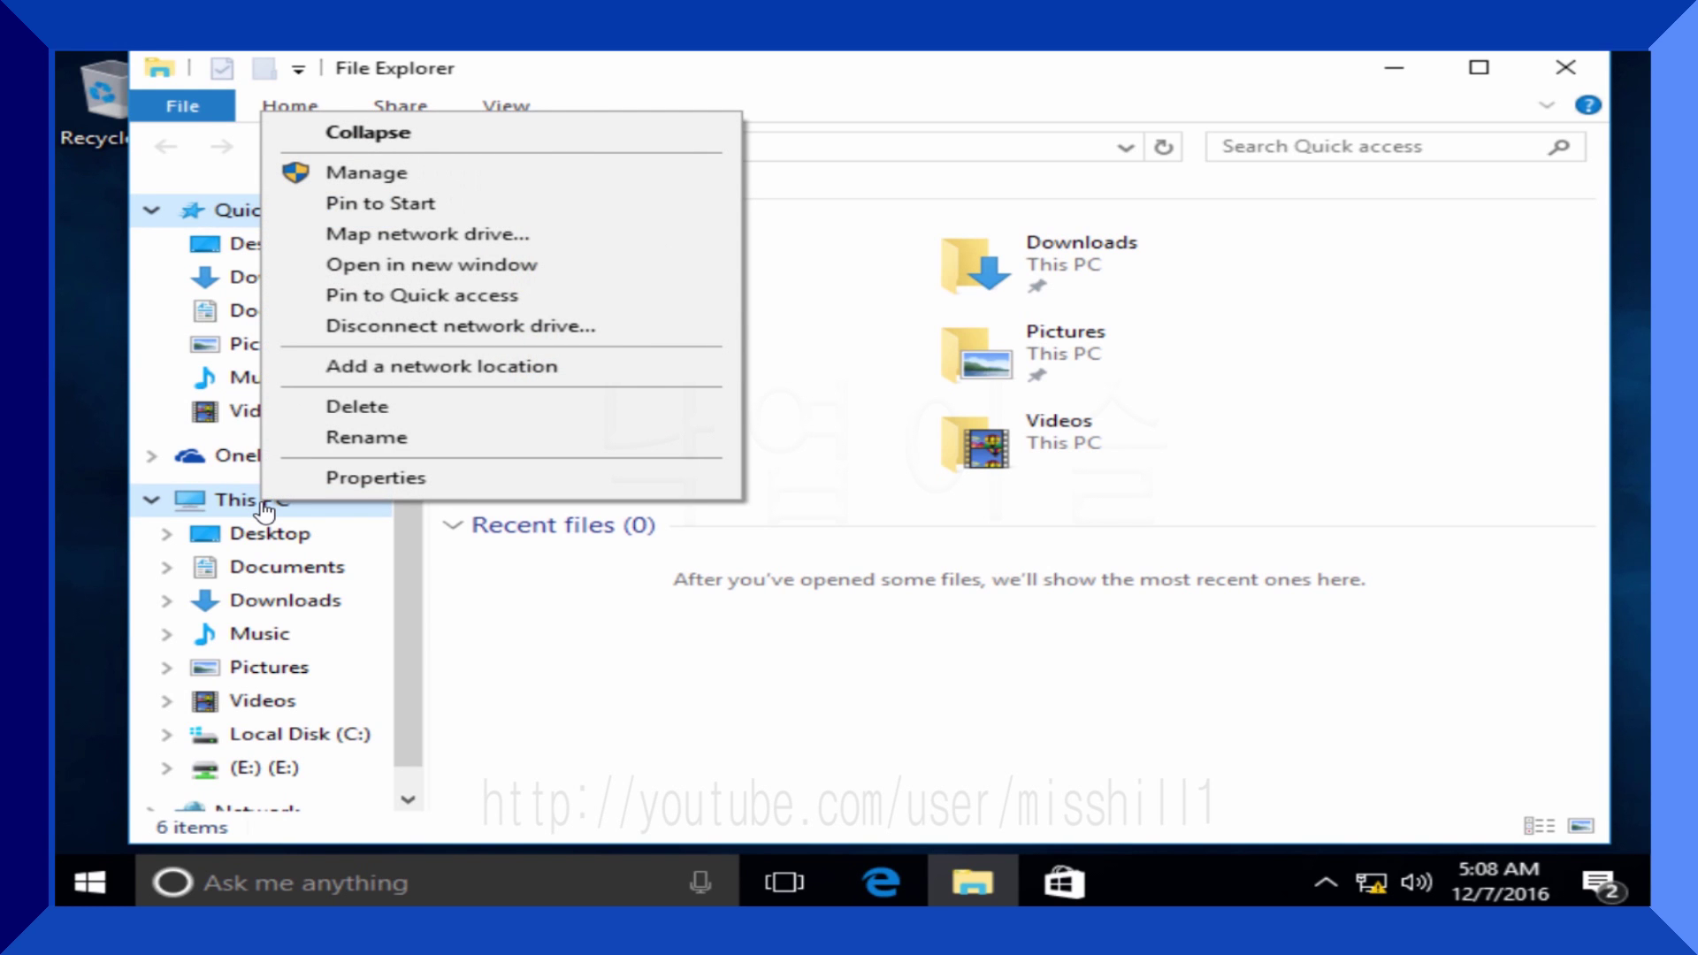
left_click(408, 482)
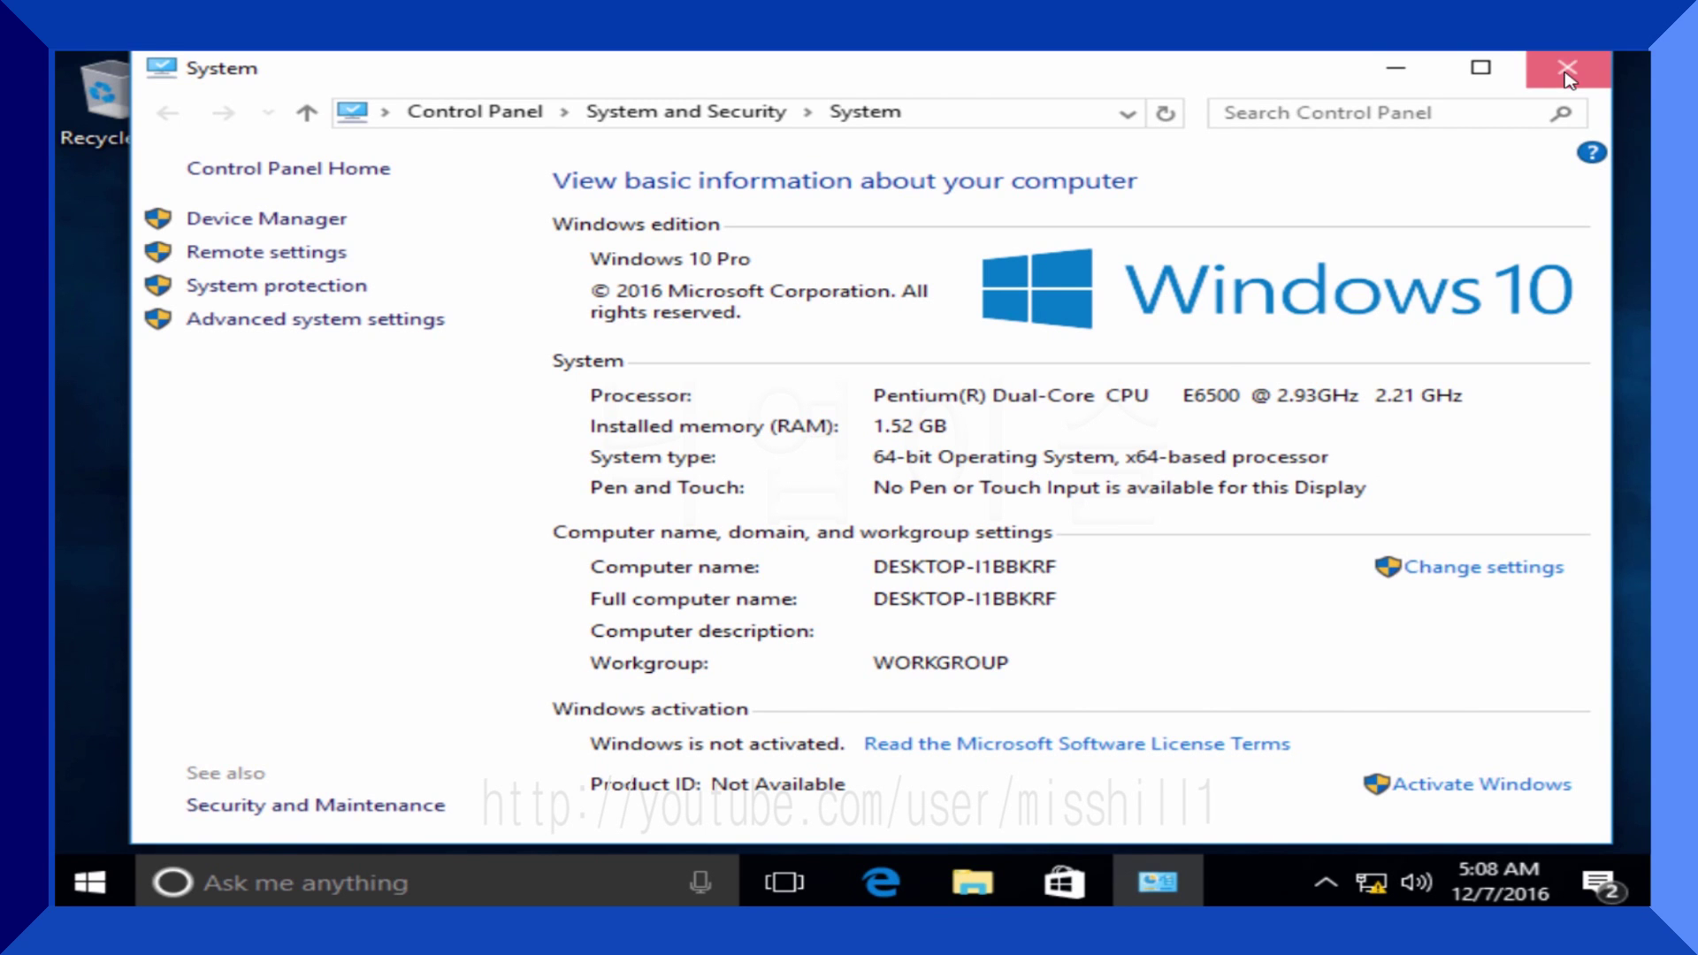
left_click(1567, 71)
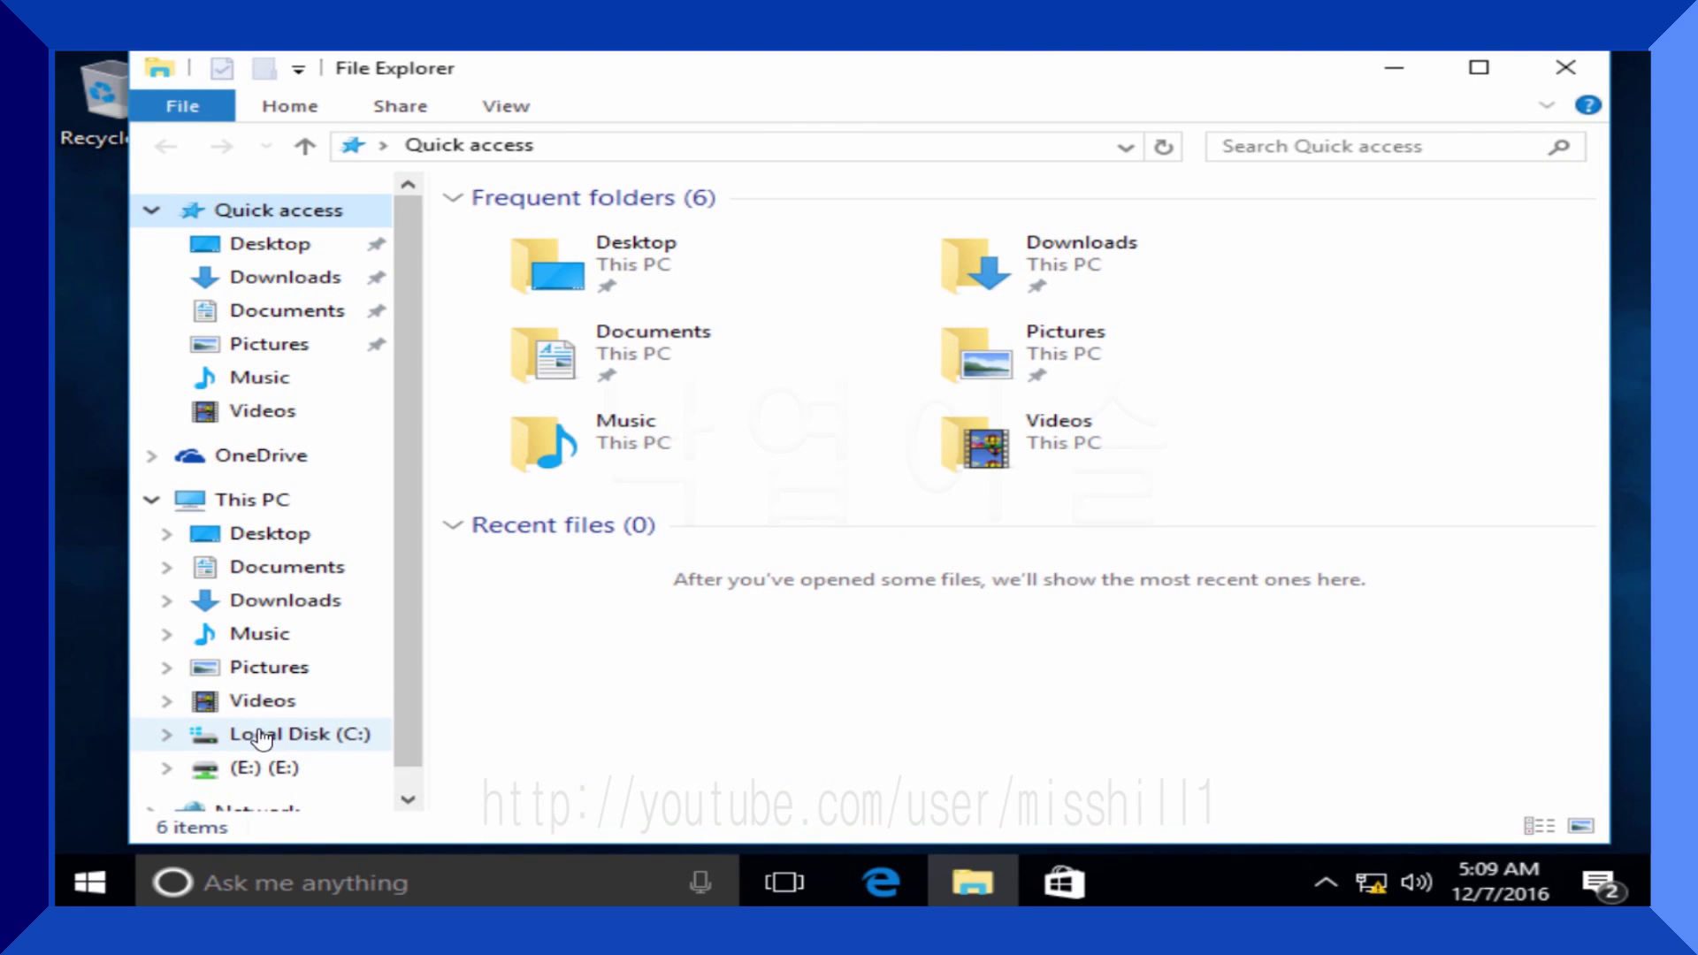
Browse to the AAct v1.9 Portable folder on Local Disk (C:) and bring up AAct's context menu.
left_click(262, 740)
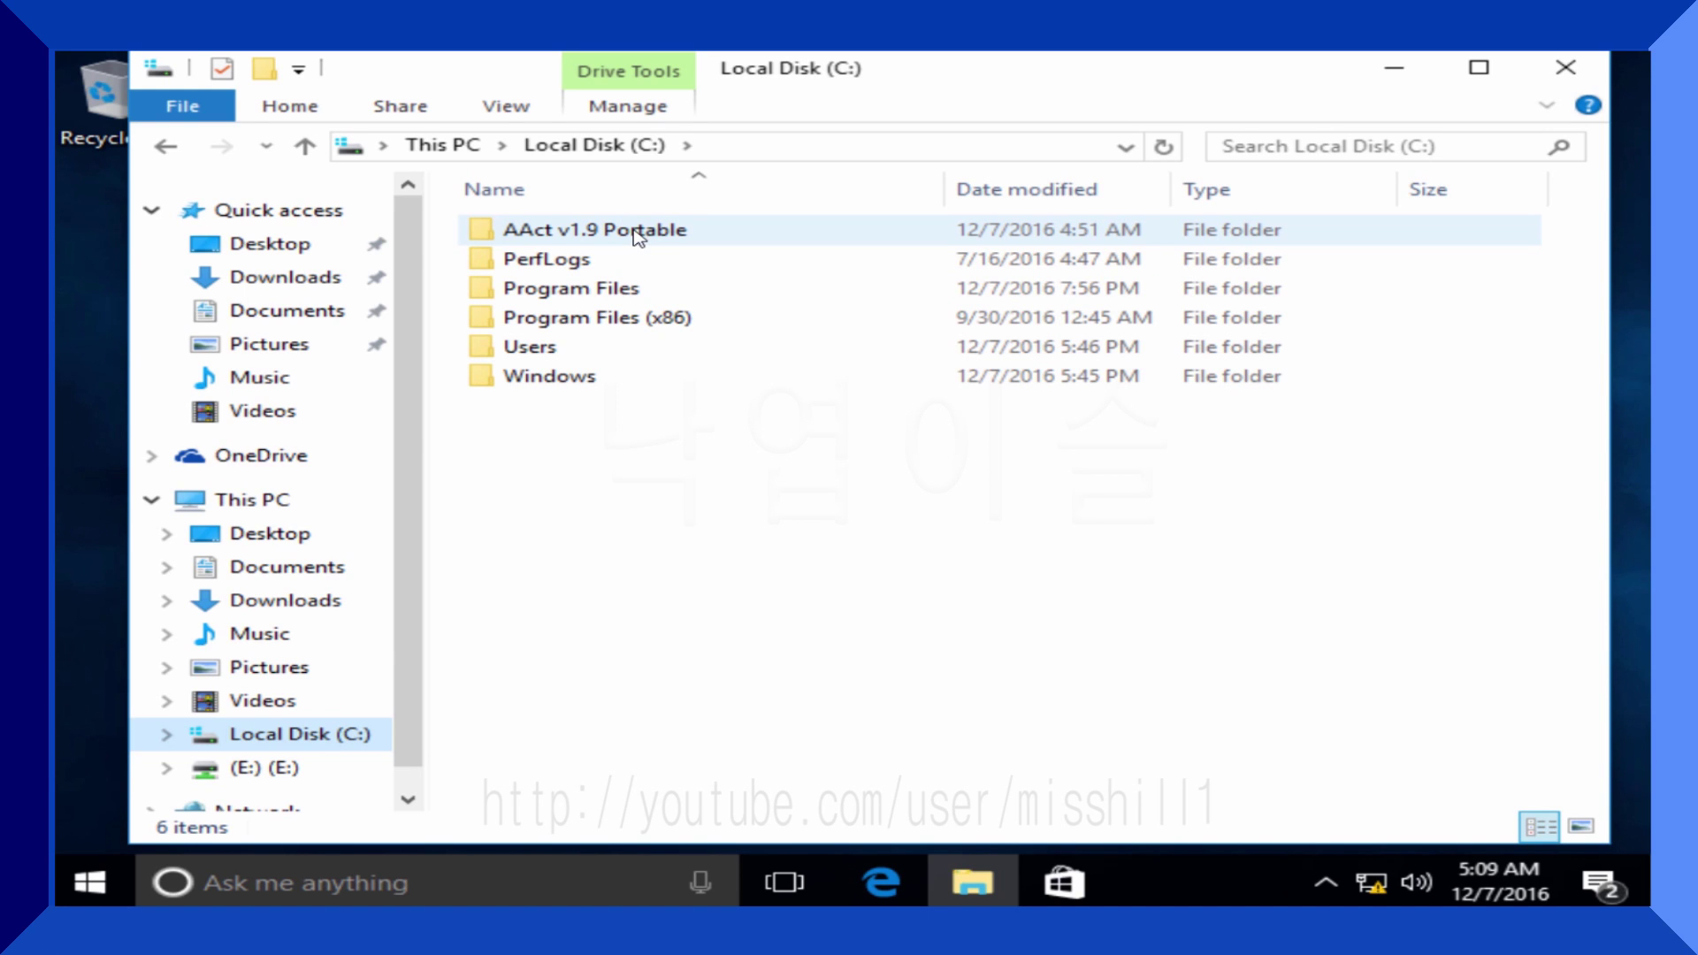
double_click(637, 232)
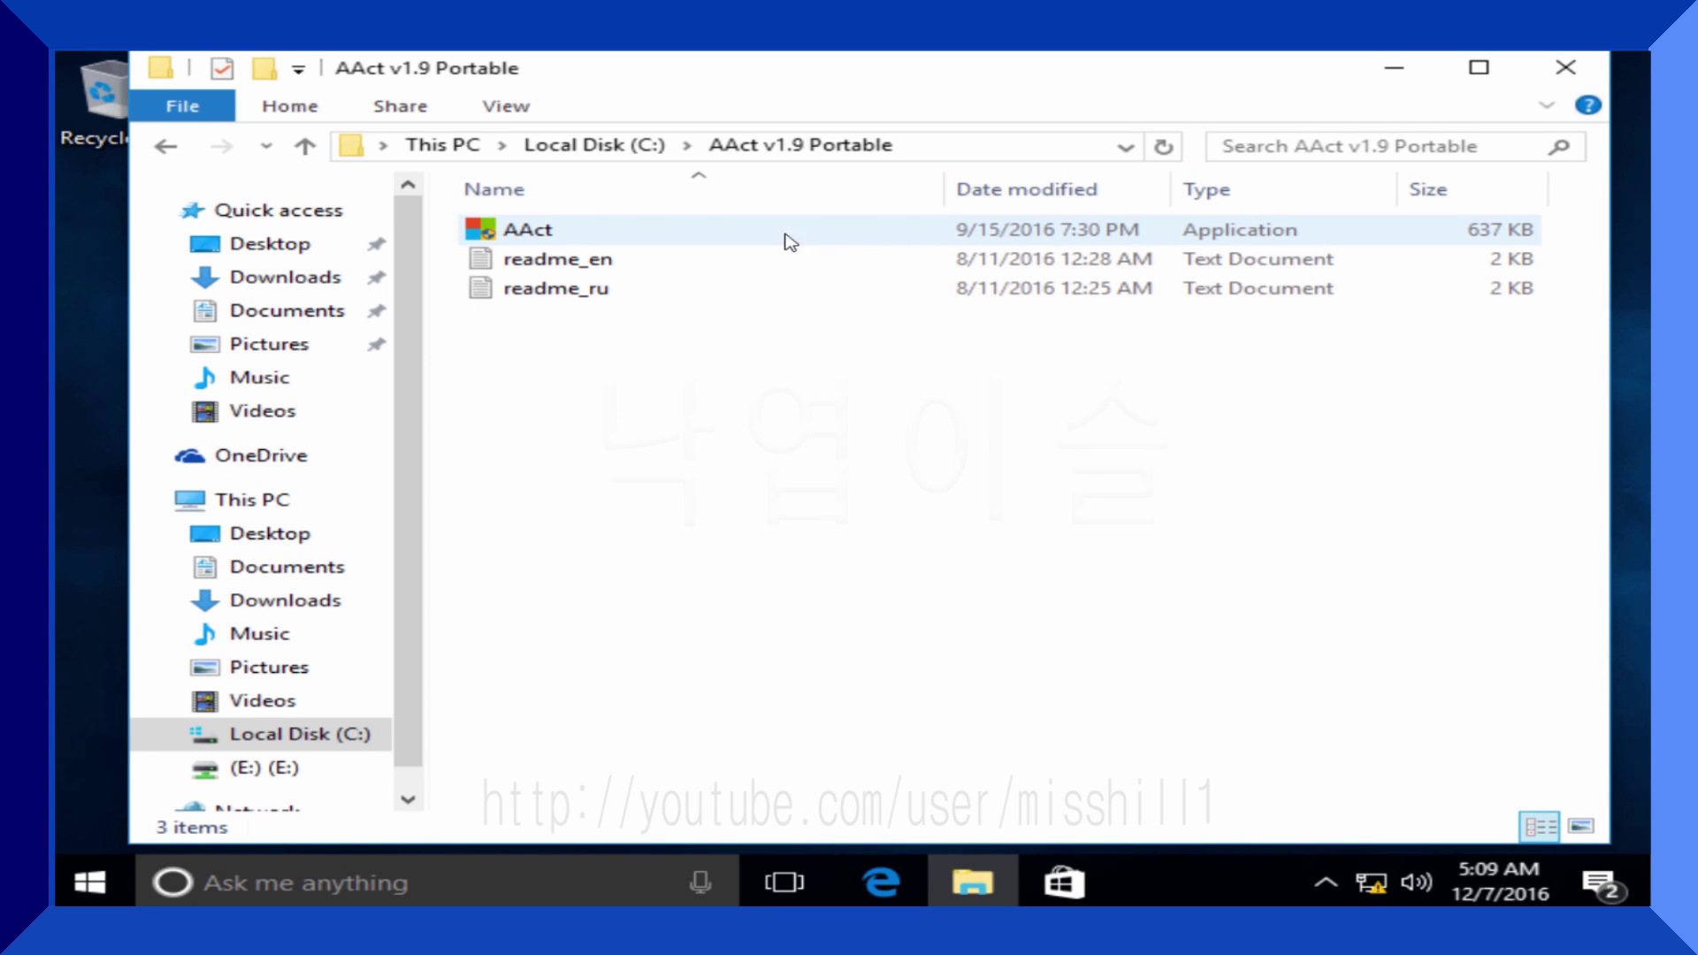
right_click(549, 237)
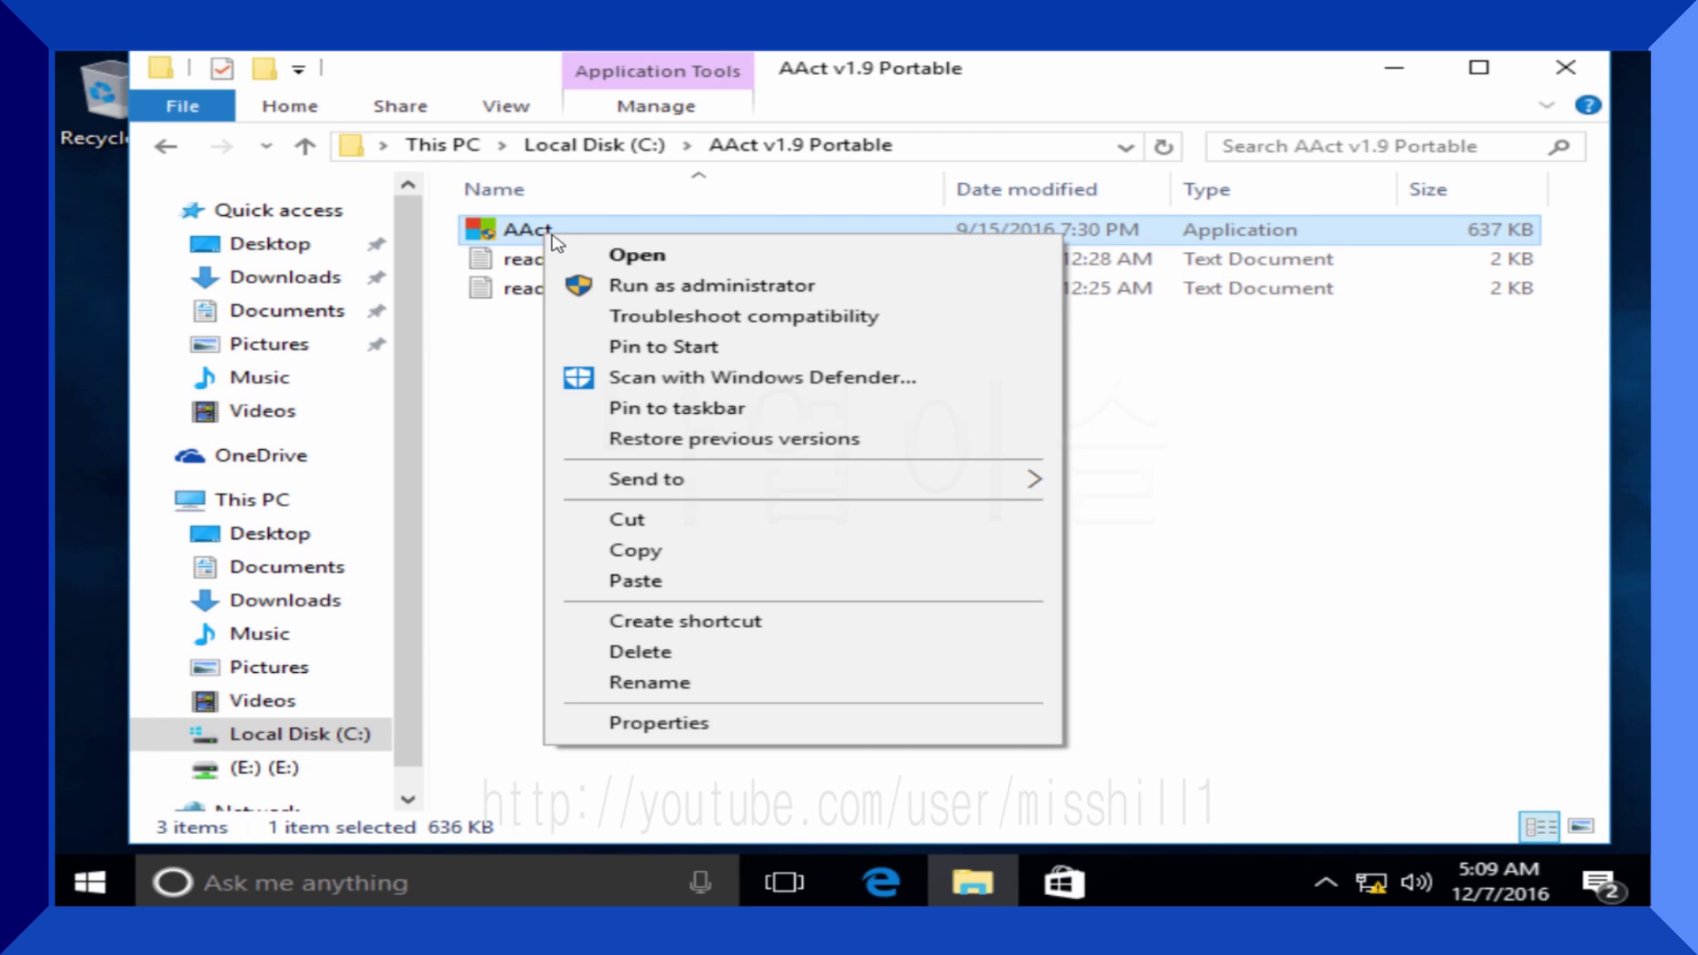
Run AAct as administrator and approve the User Account Control prompt.
left_click(777, 295)
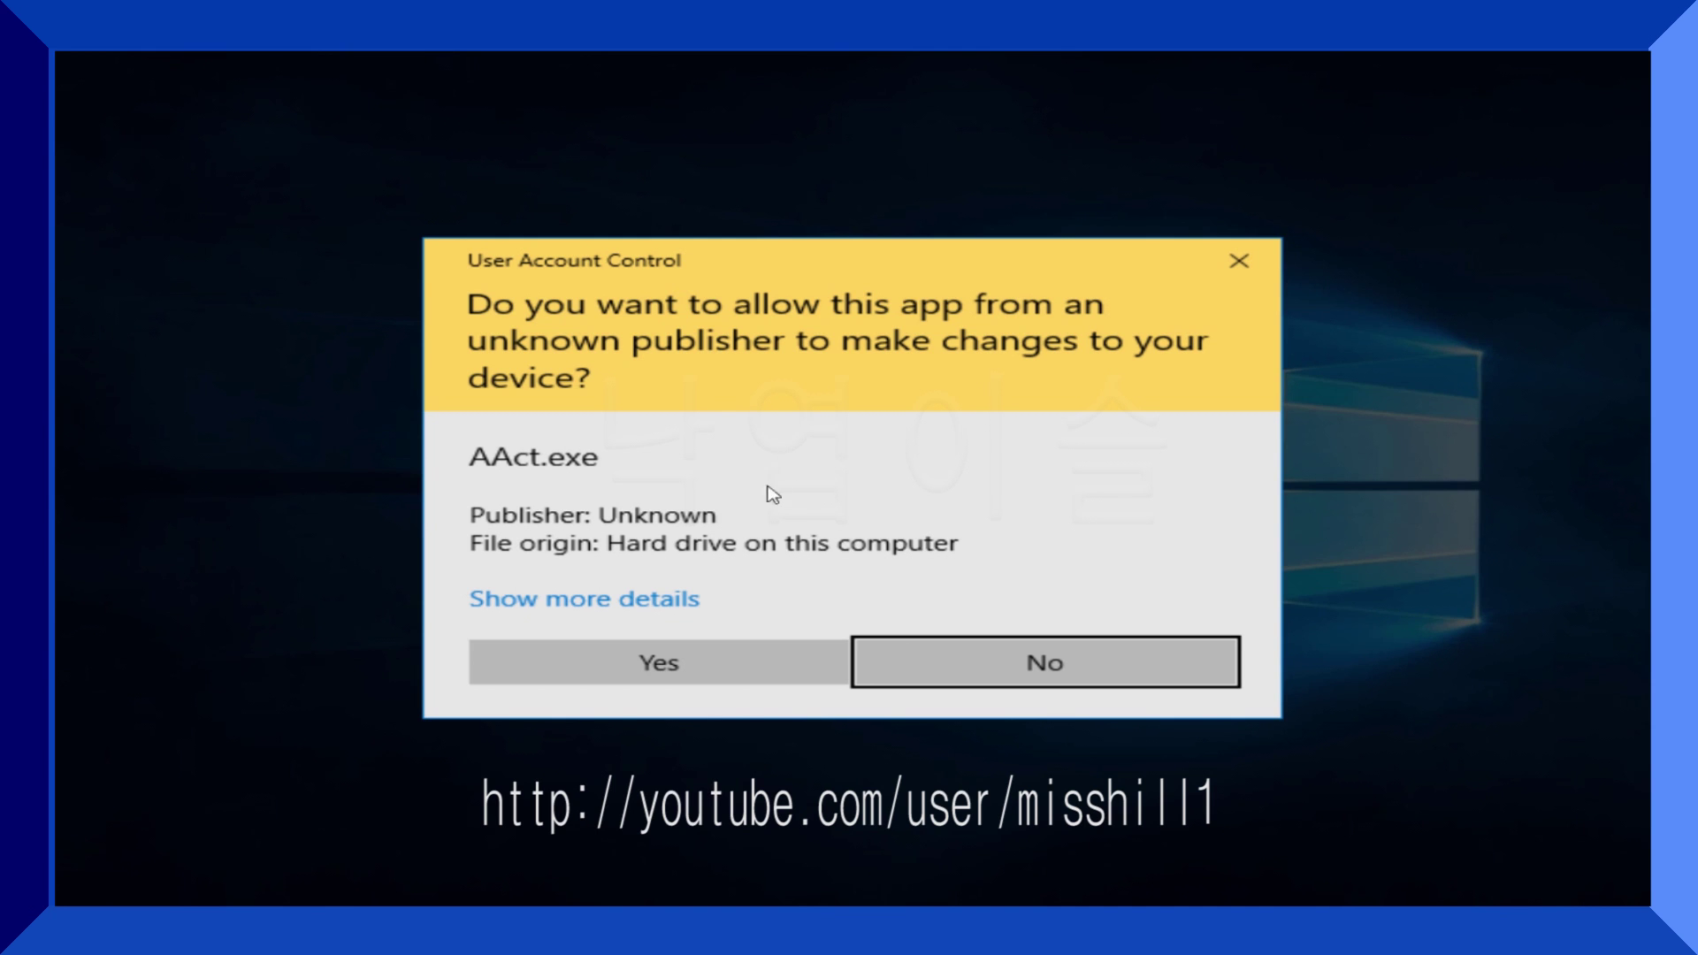
left_click(701, 663)
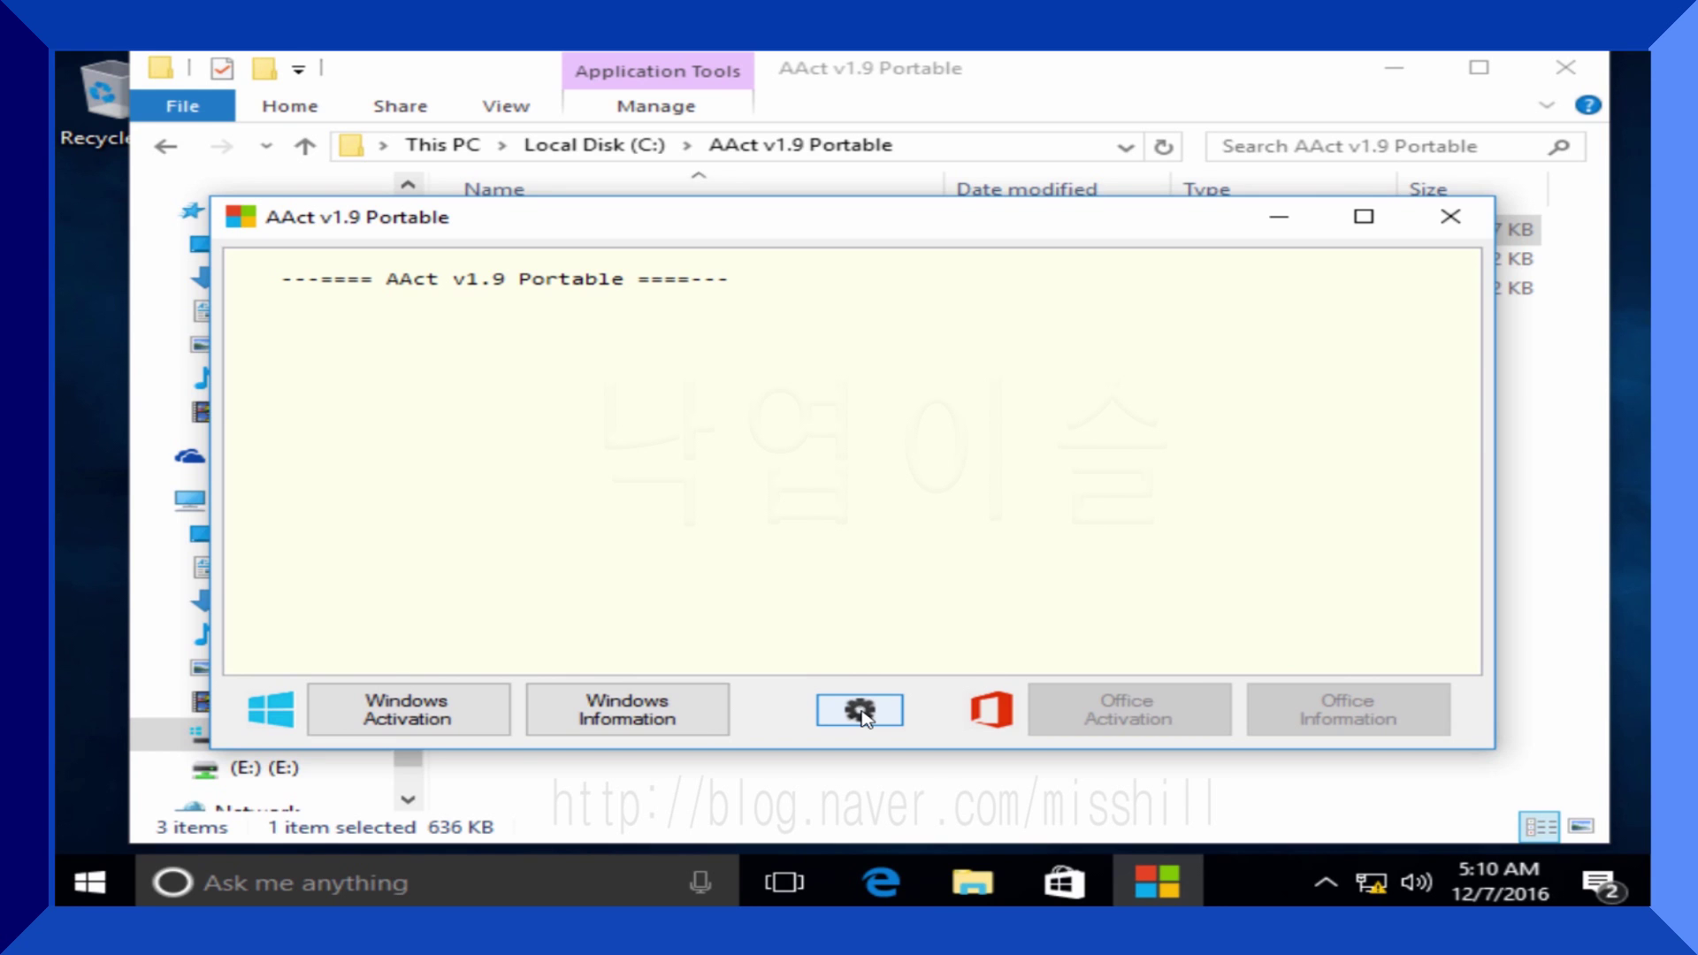
Install a GVLK key from AAct's settings, choosing the Windows Professional key.
left_click(862, 714)
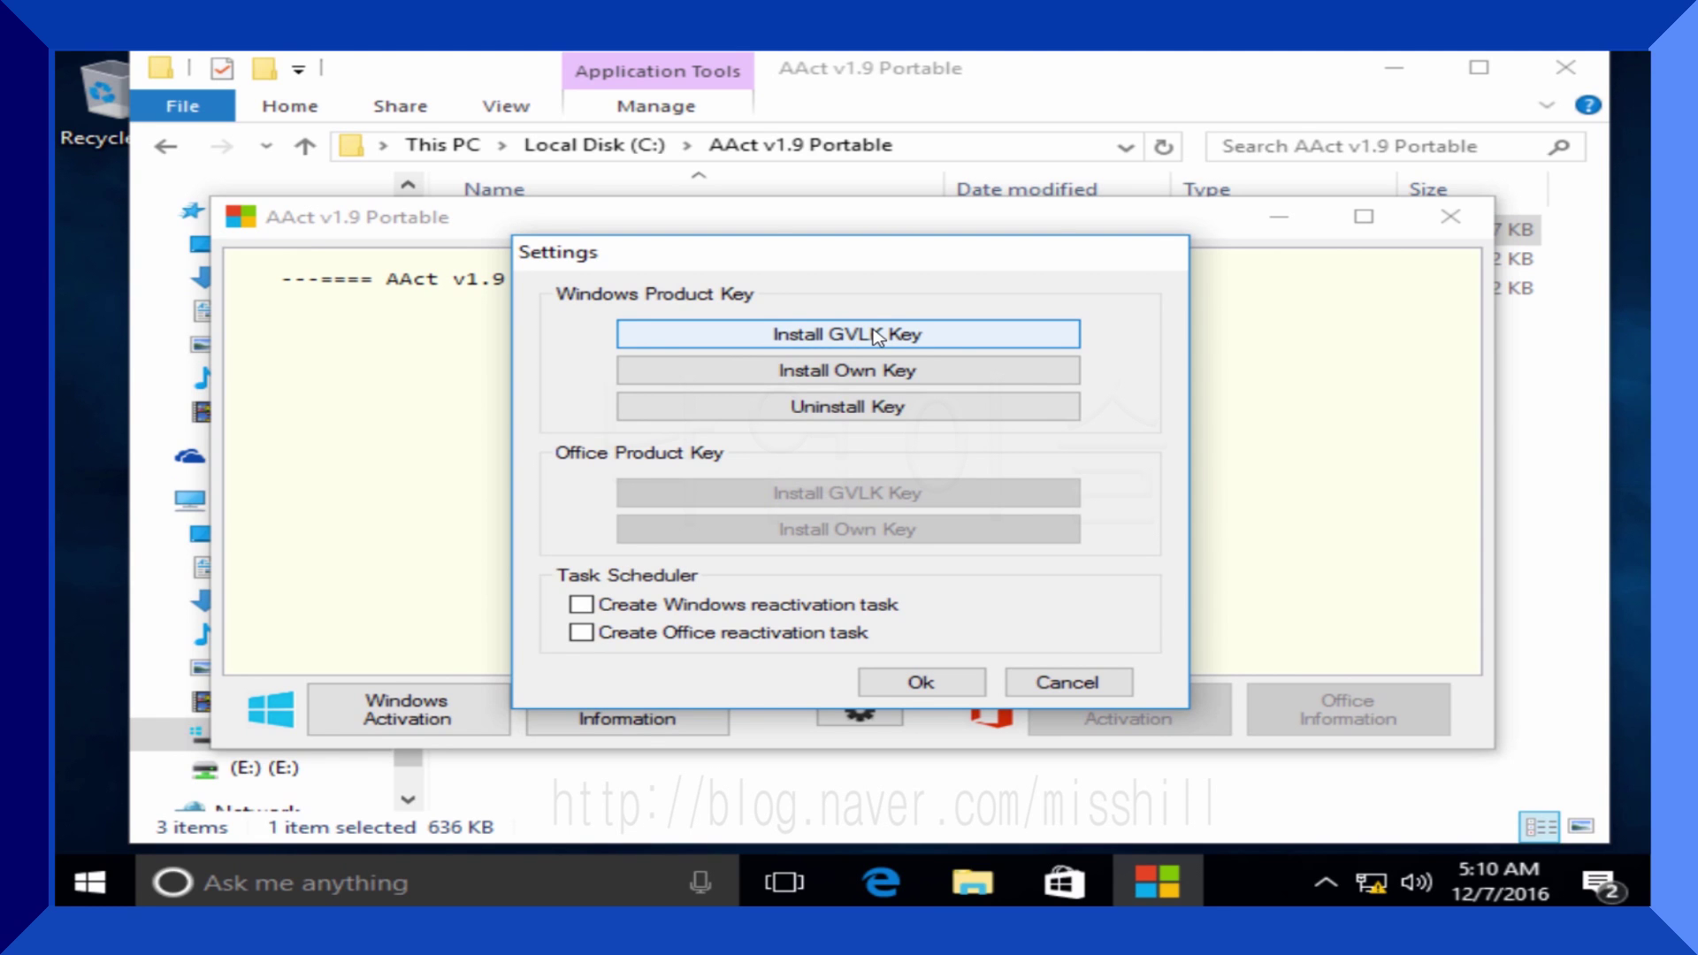
left_click(876, 335)
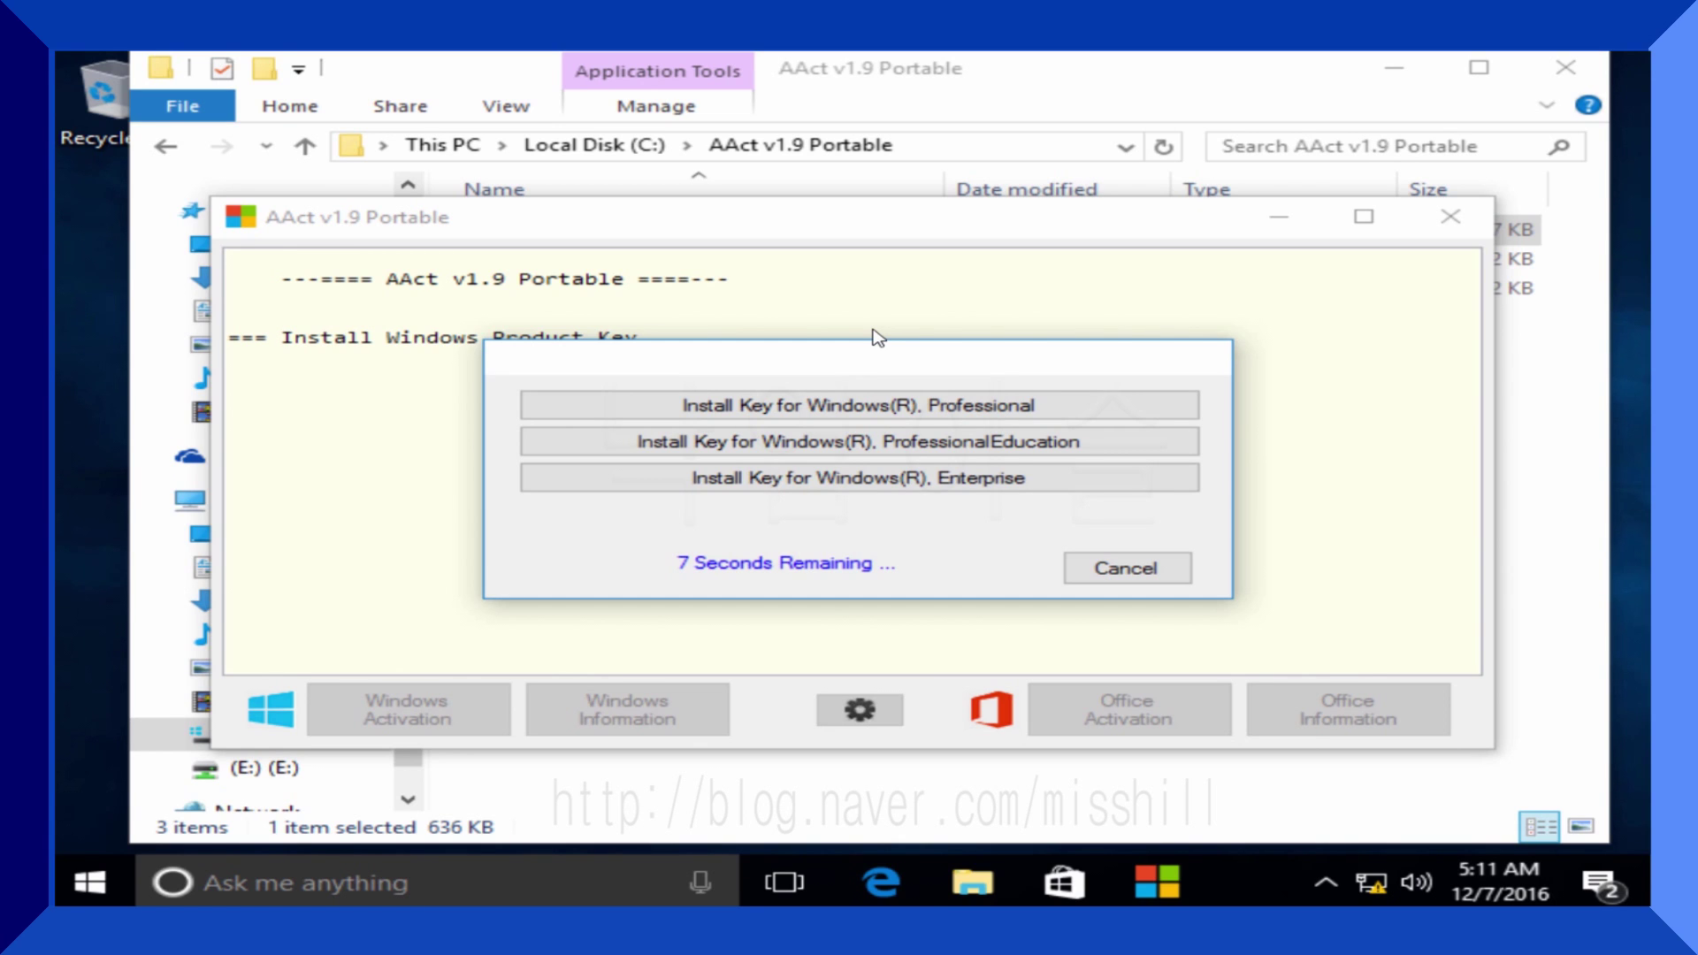
left_click(911, 408)
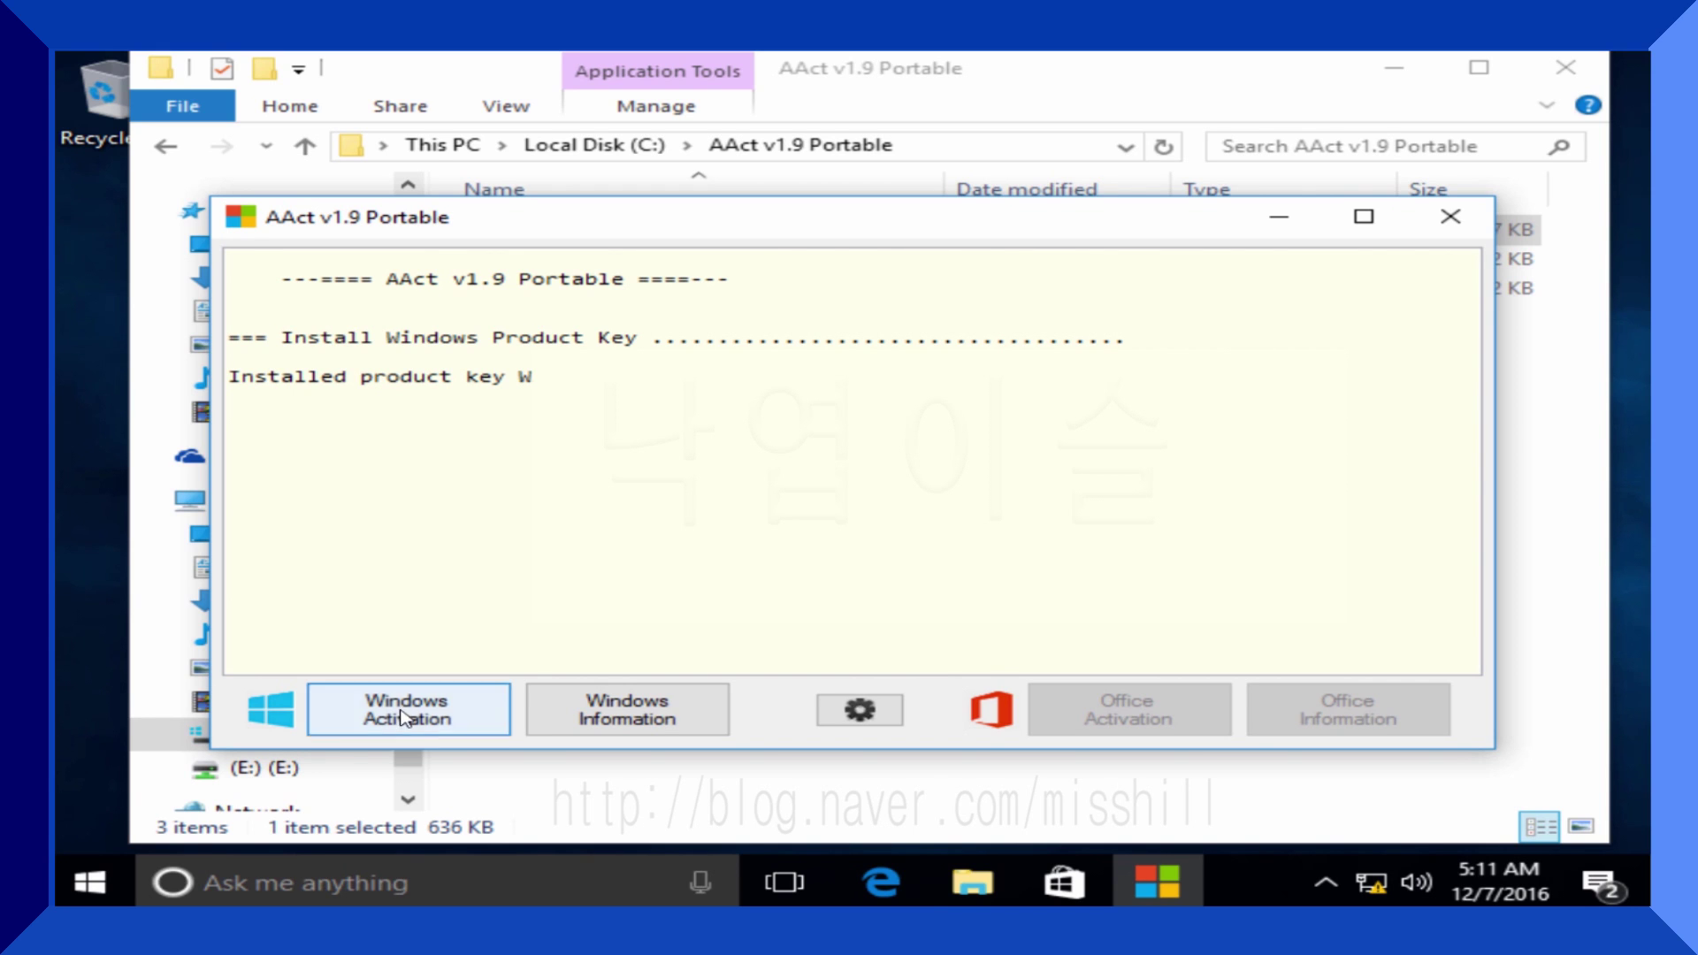
Run Windows Activation until 'Product activated successfully' appears, then close AAct.
left_click(464, 721)
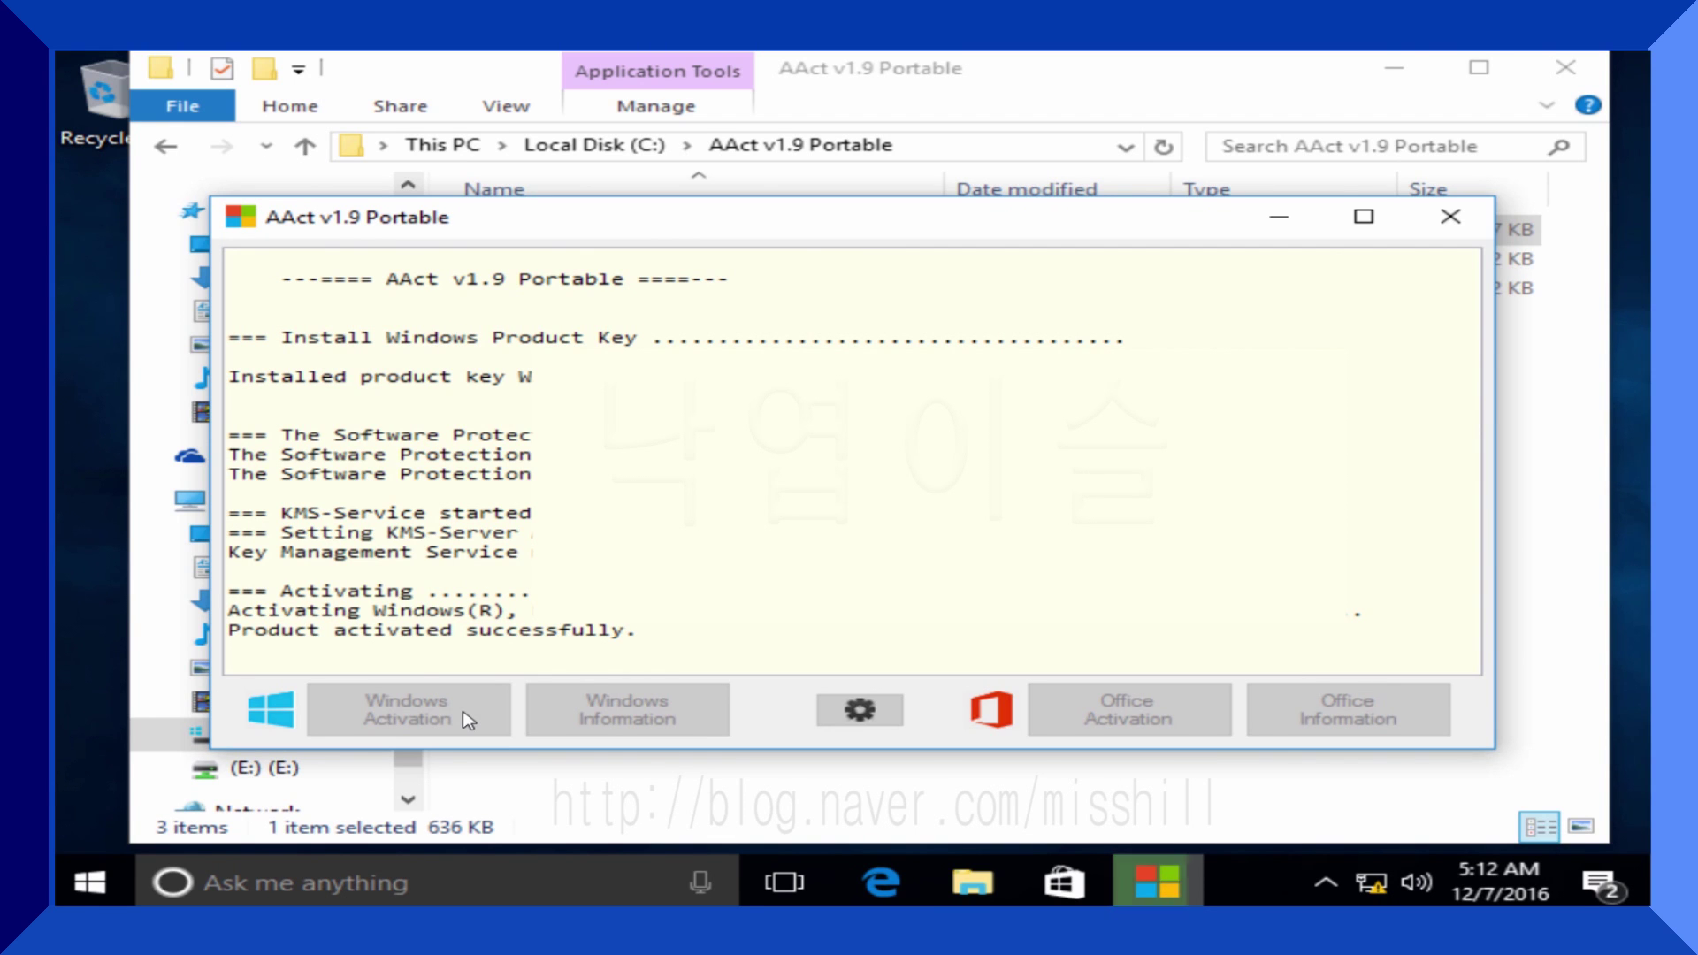
left_click(1453, 219)
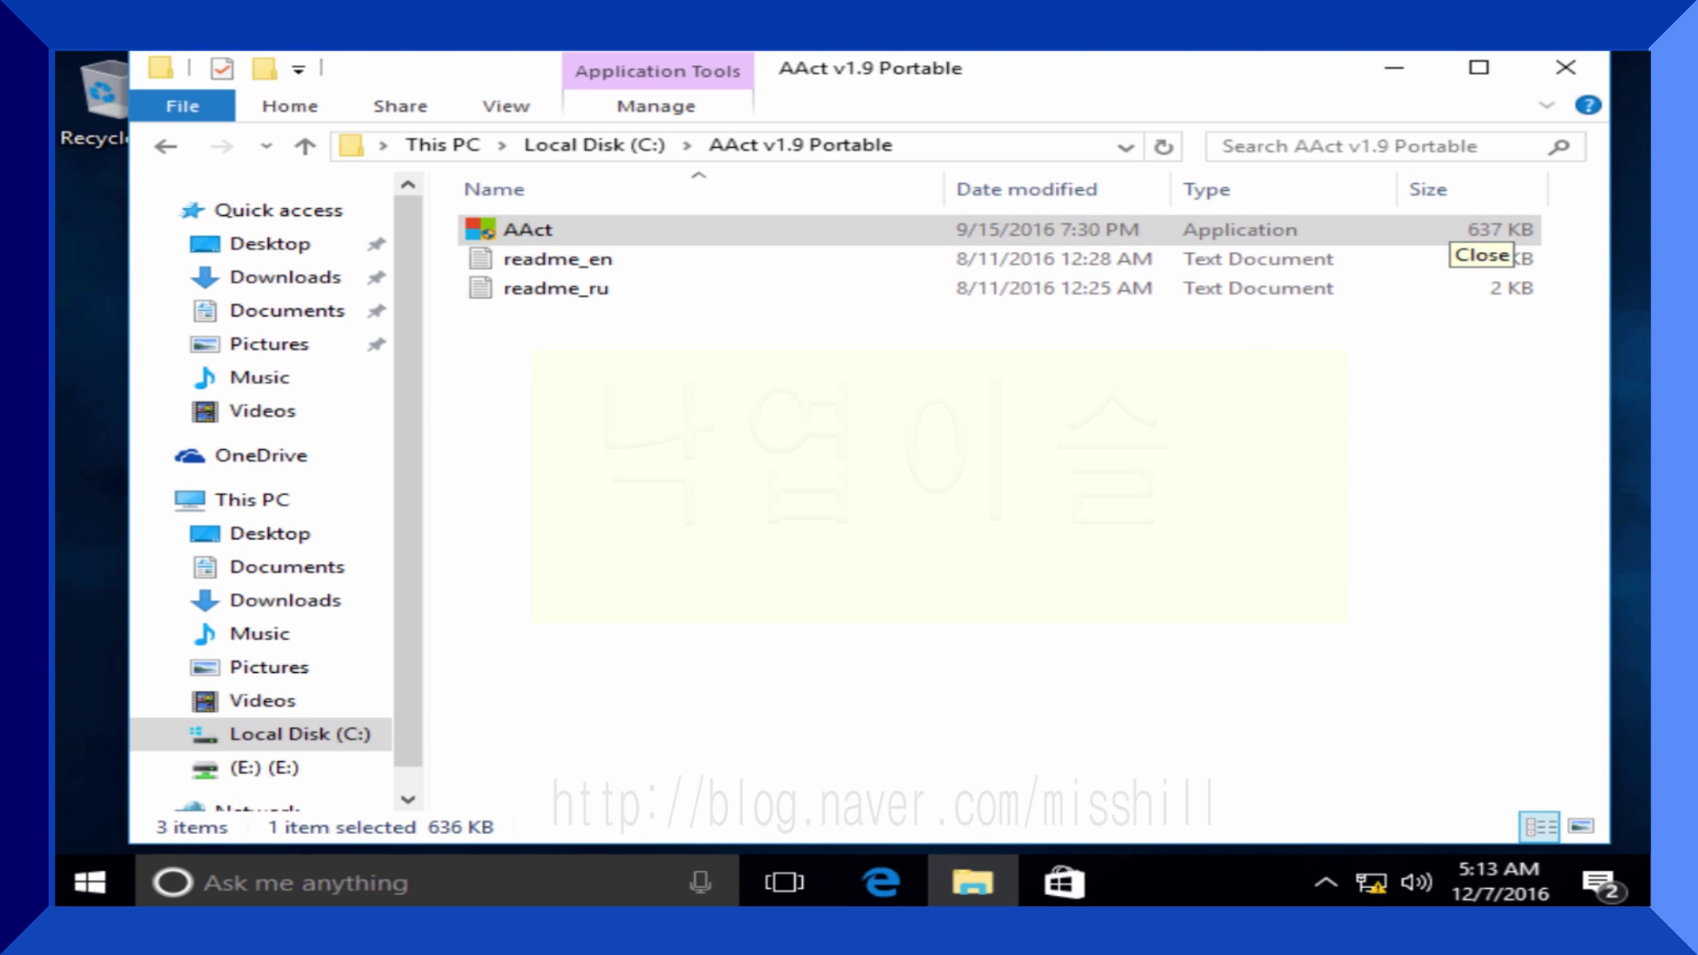
Open This PC's Properties to confirm Windows 10 Pro is activated with a product ID.
left_click(237, 502)
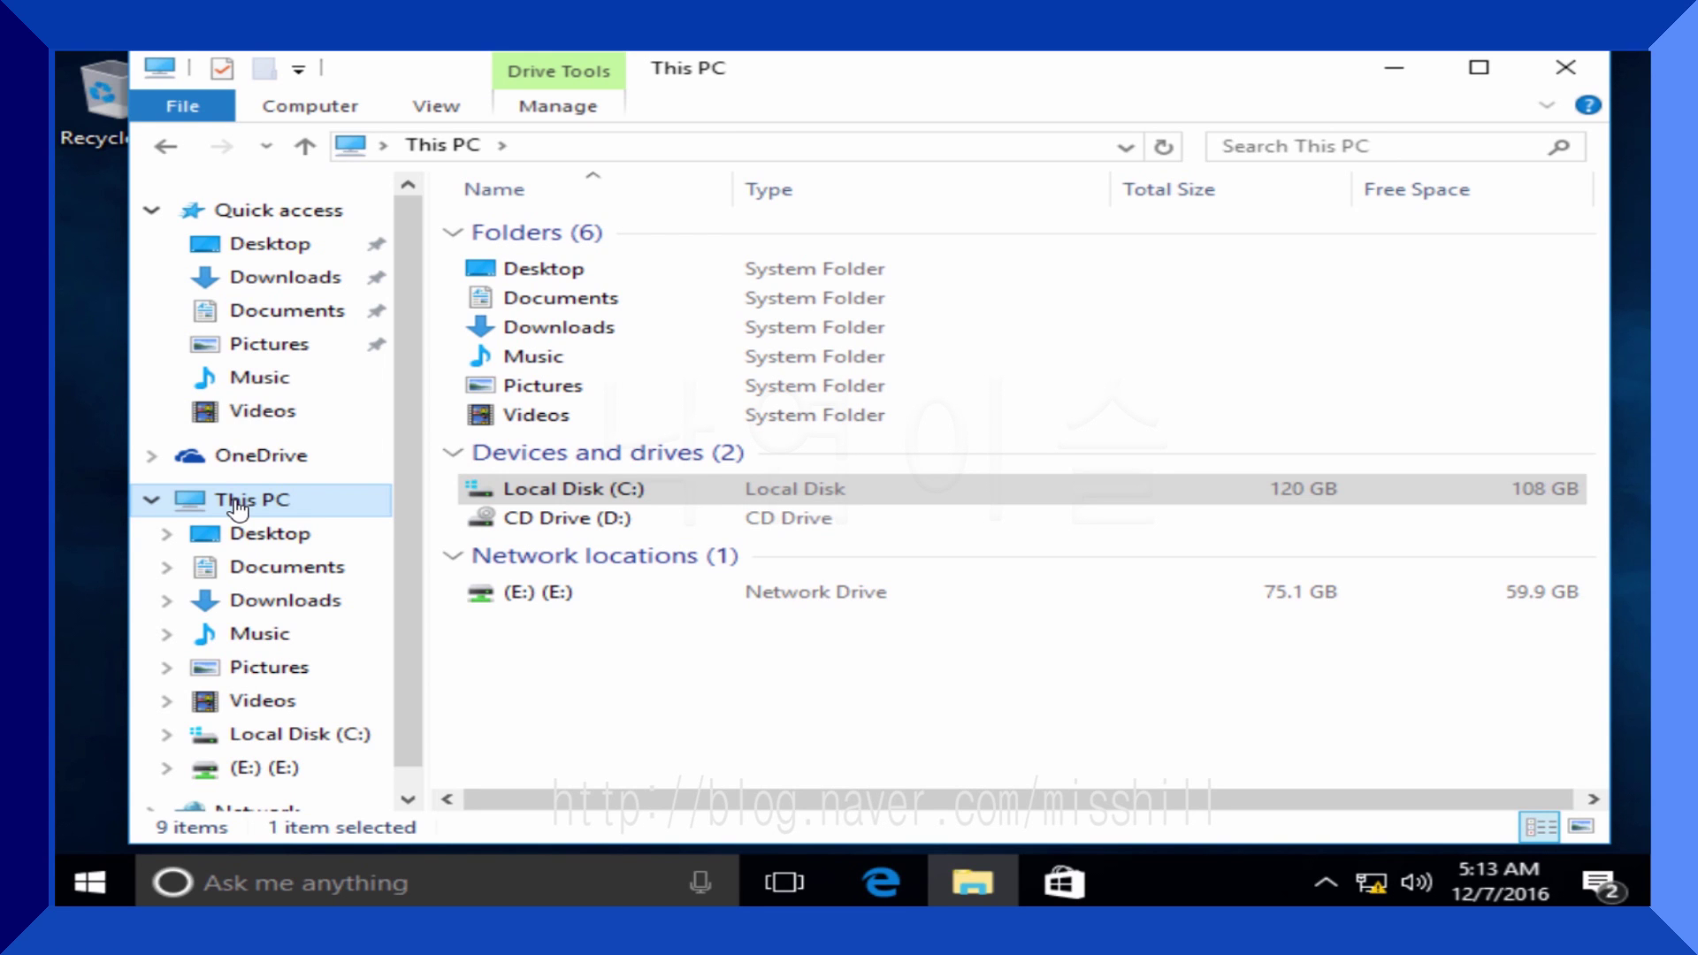
right_click(237, 502)
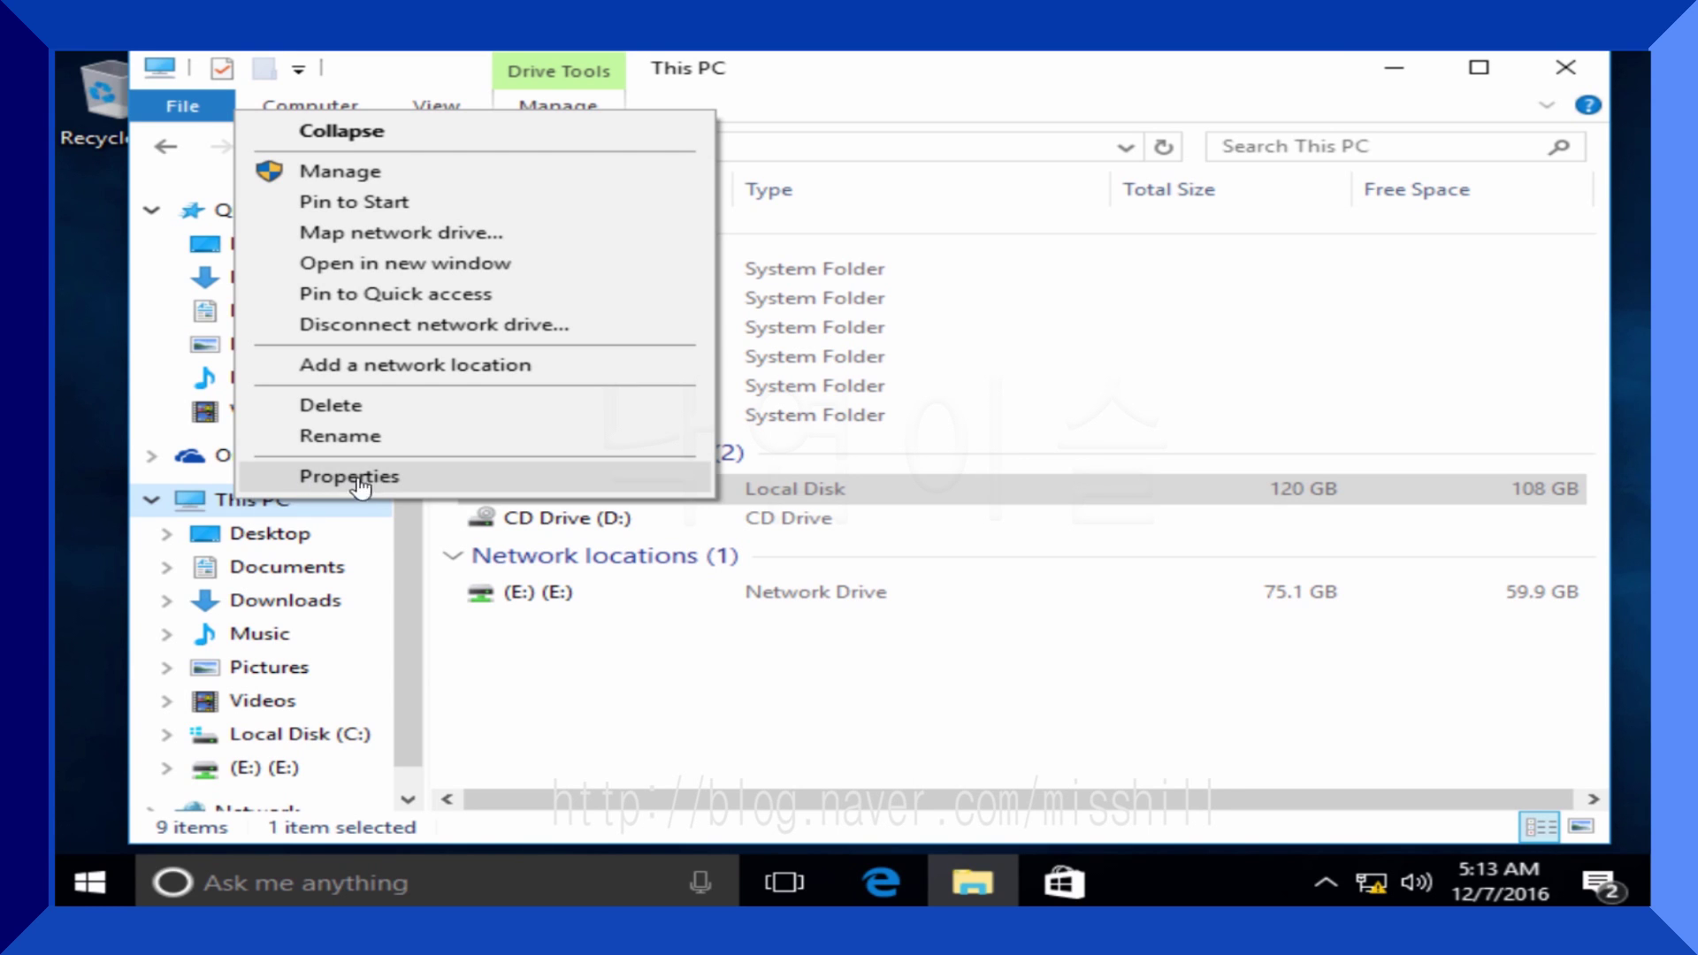
left_click(428, 482)
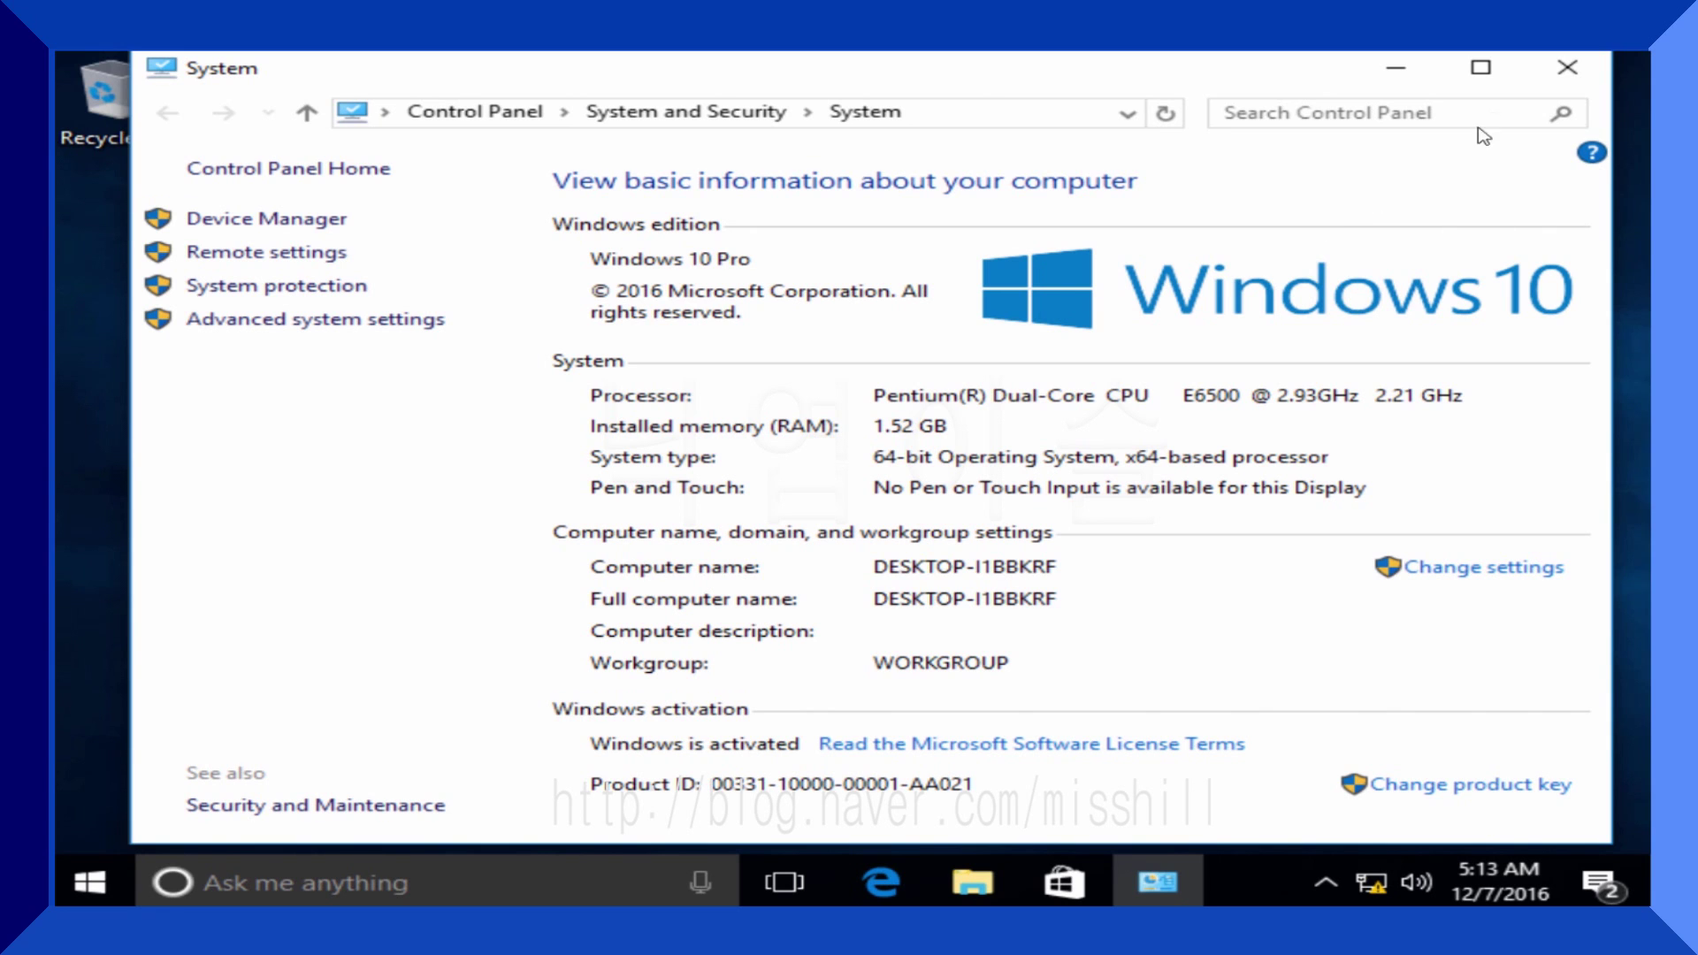
Close the System page and File Explorer, leaving the desktop clear.
left_click(1573, 78)
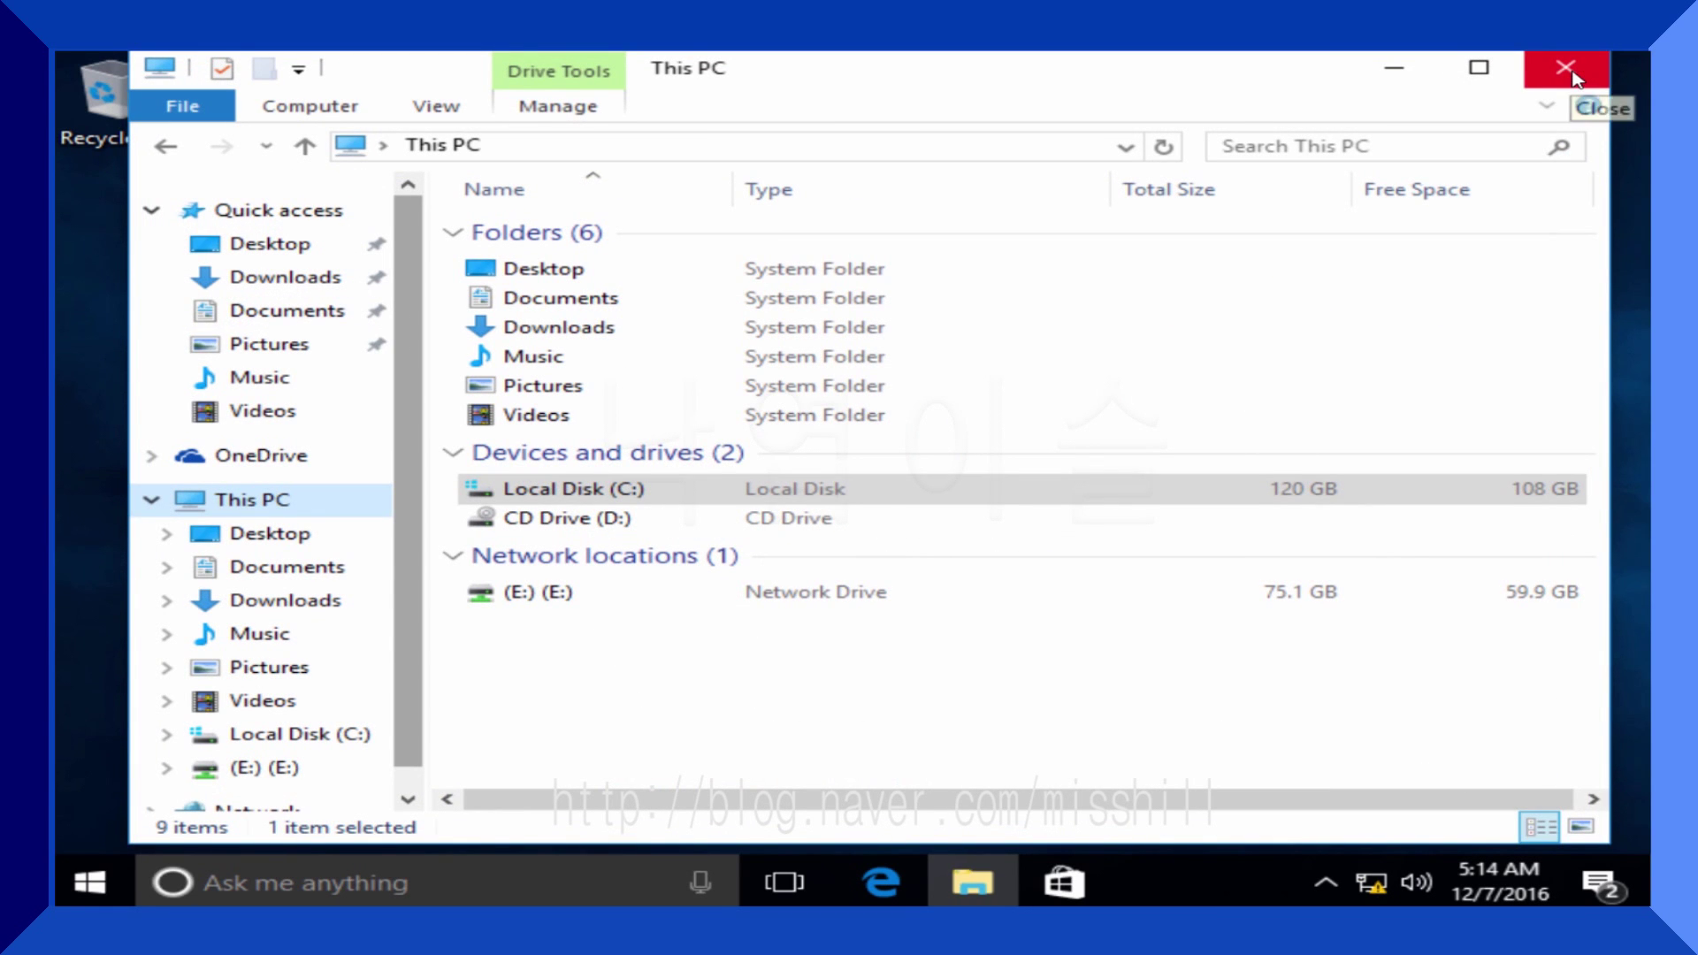
left_click(1576, 77)
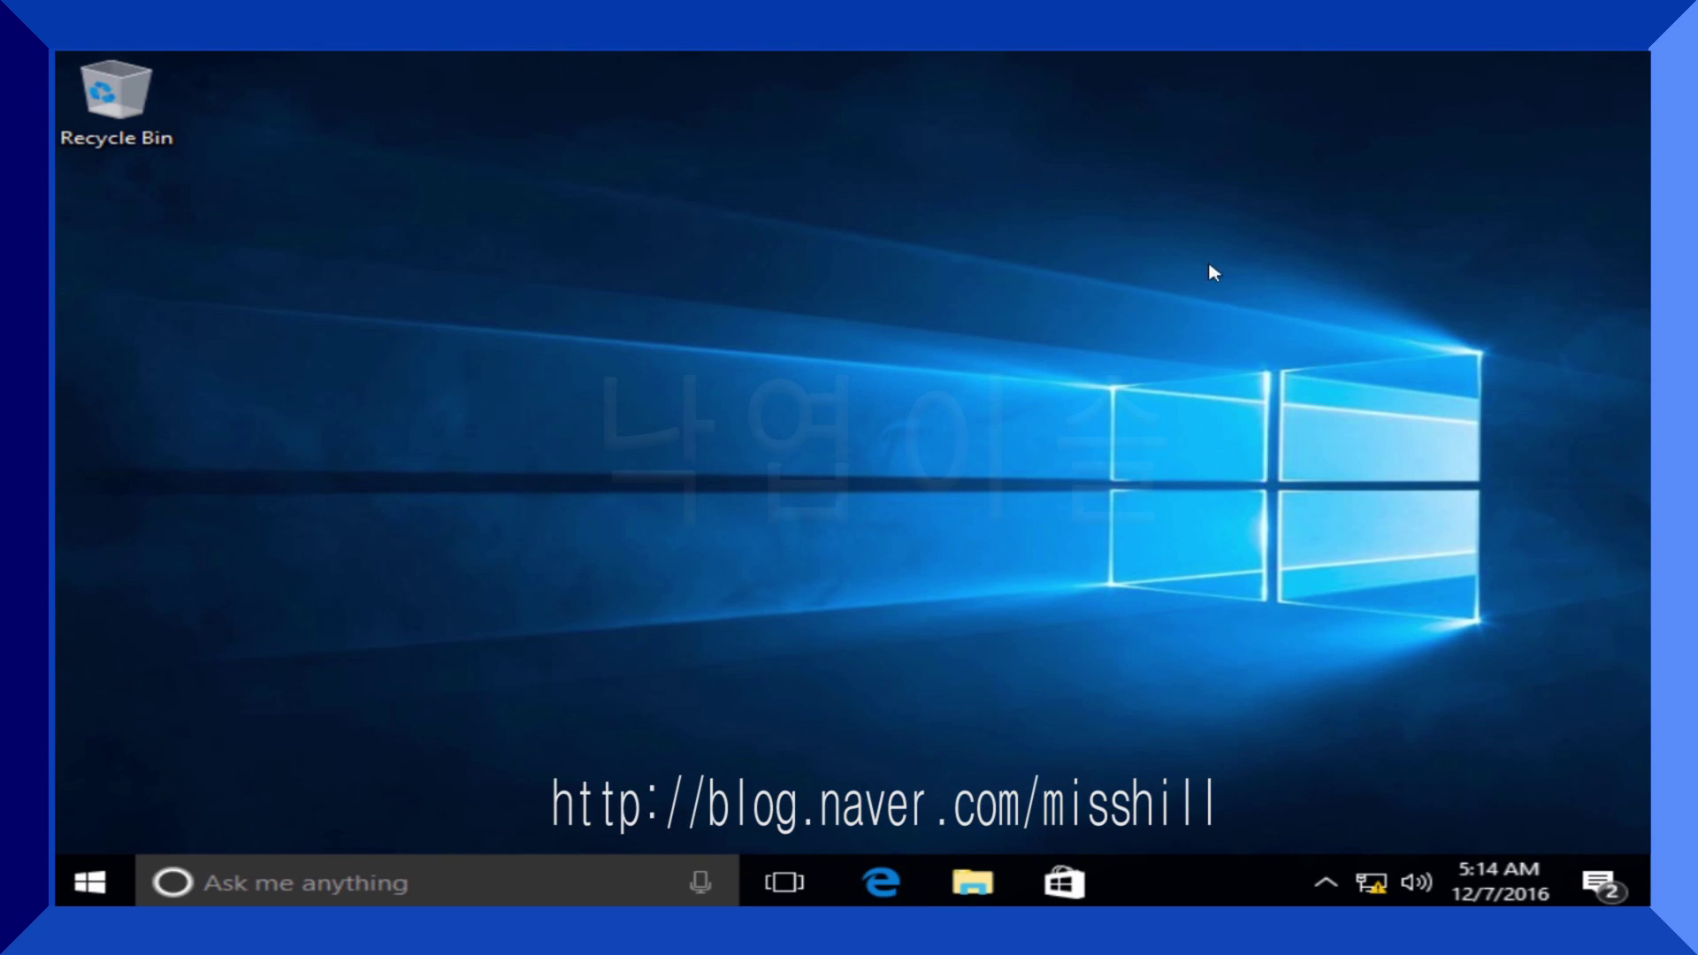